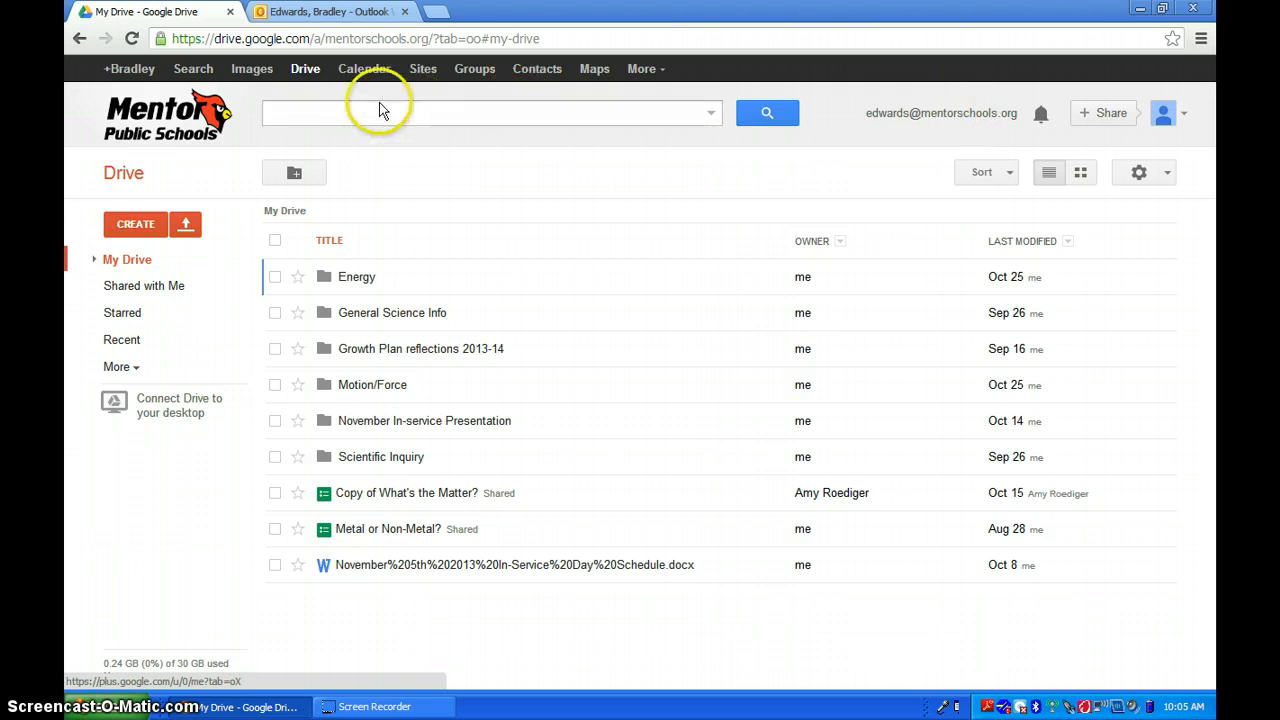
# - Create a new form from Drive
pyautogui.click(302, 72)
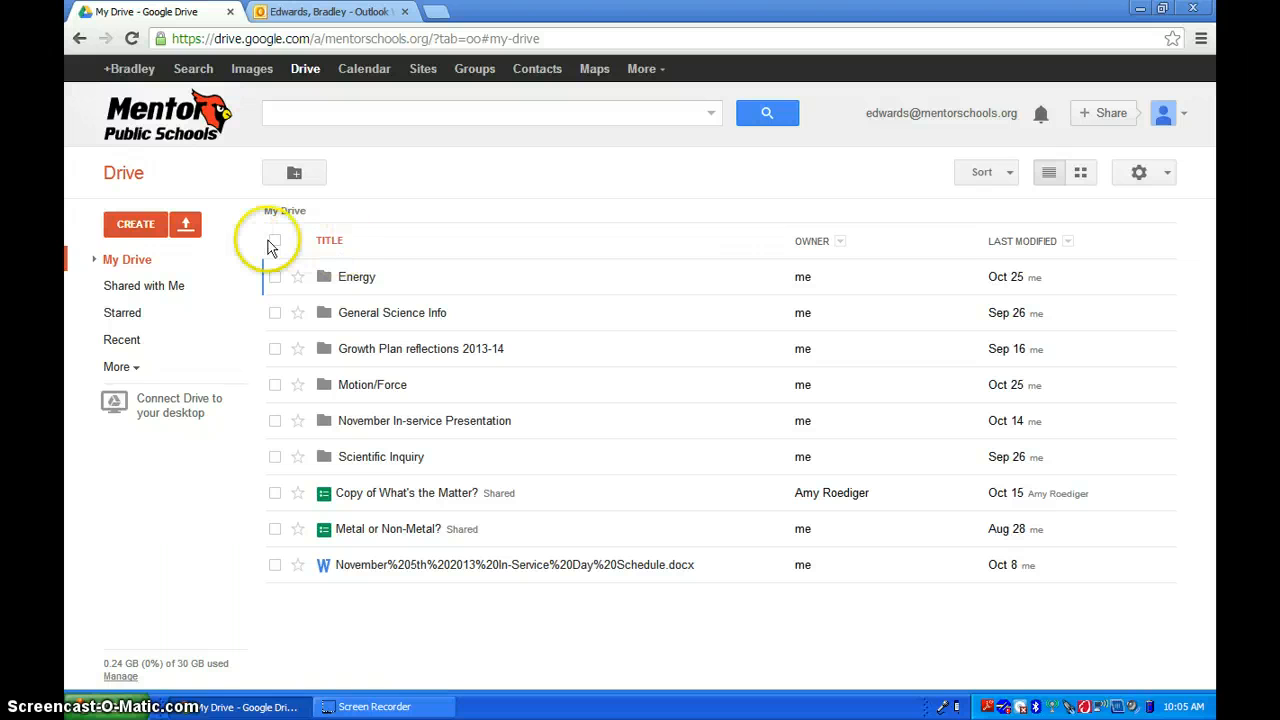
pyautogui.click(136, 225)
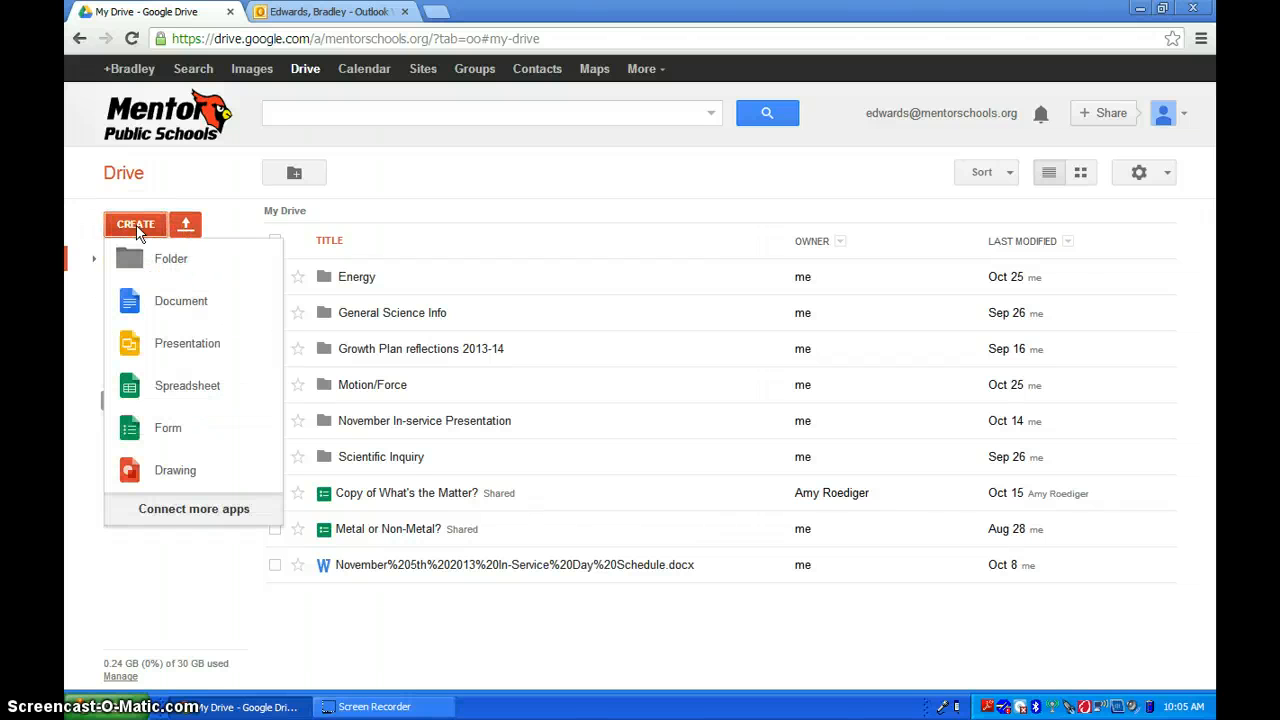
pyautogui.click(167, 430)
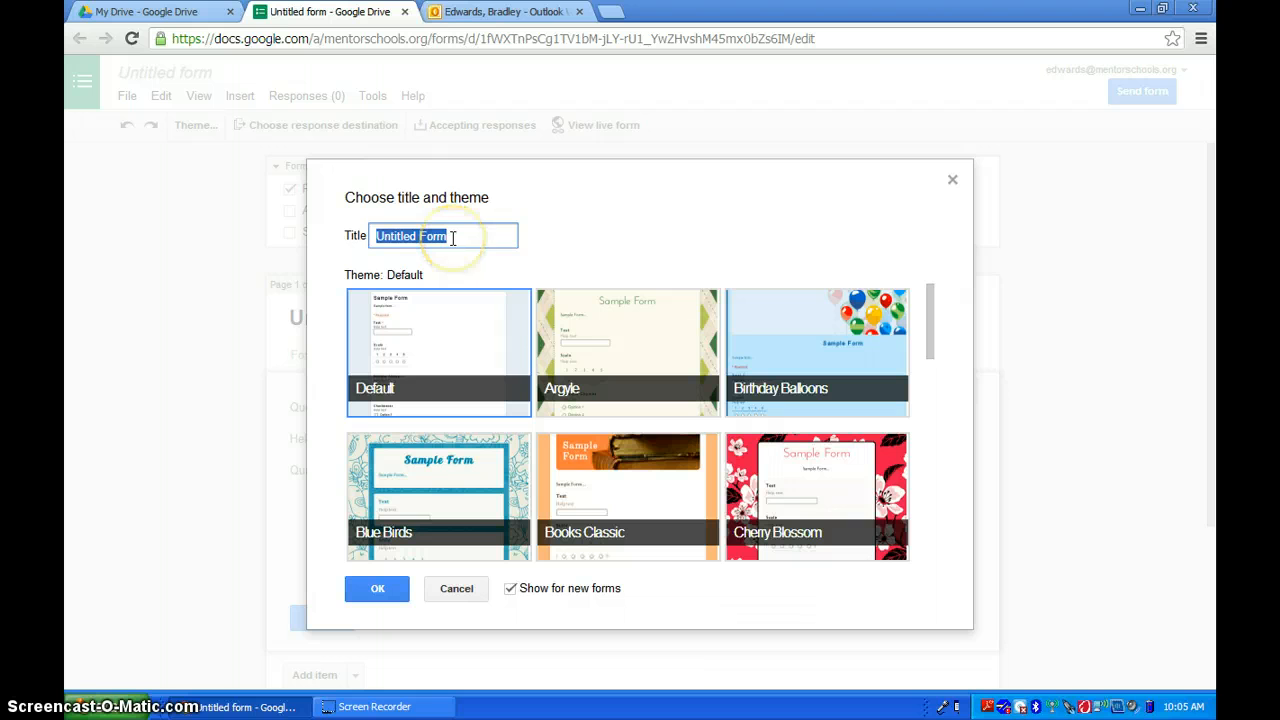
# - Title the new form 'google form presentation'
pyautogui.write('google')
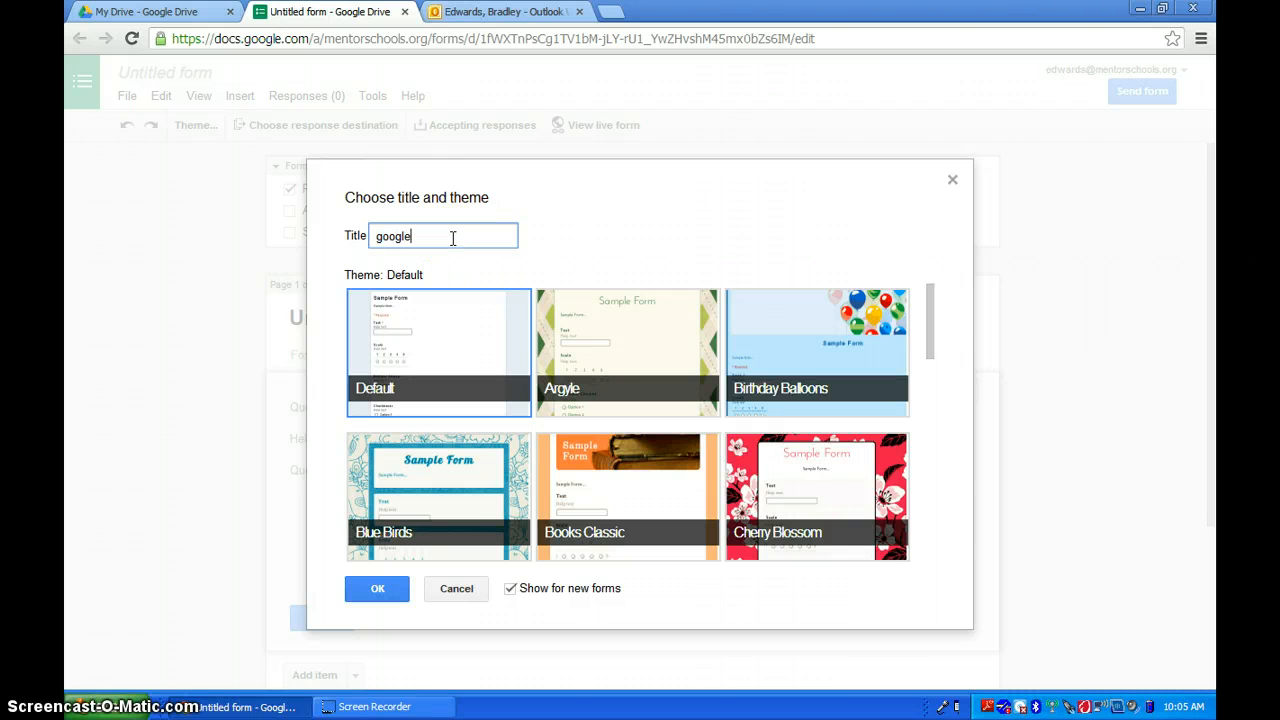
pyautogui.write(' form presentation')
pyautogui.click(456, 319)
pyautogui.click(438, 332)
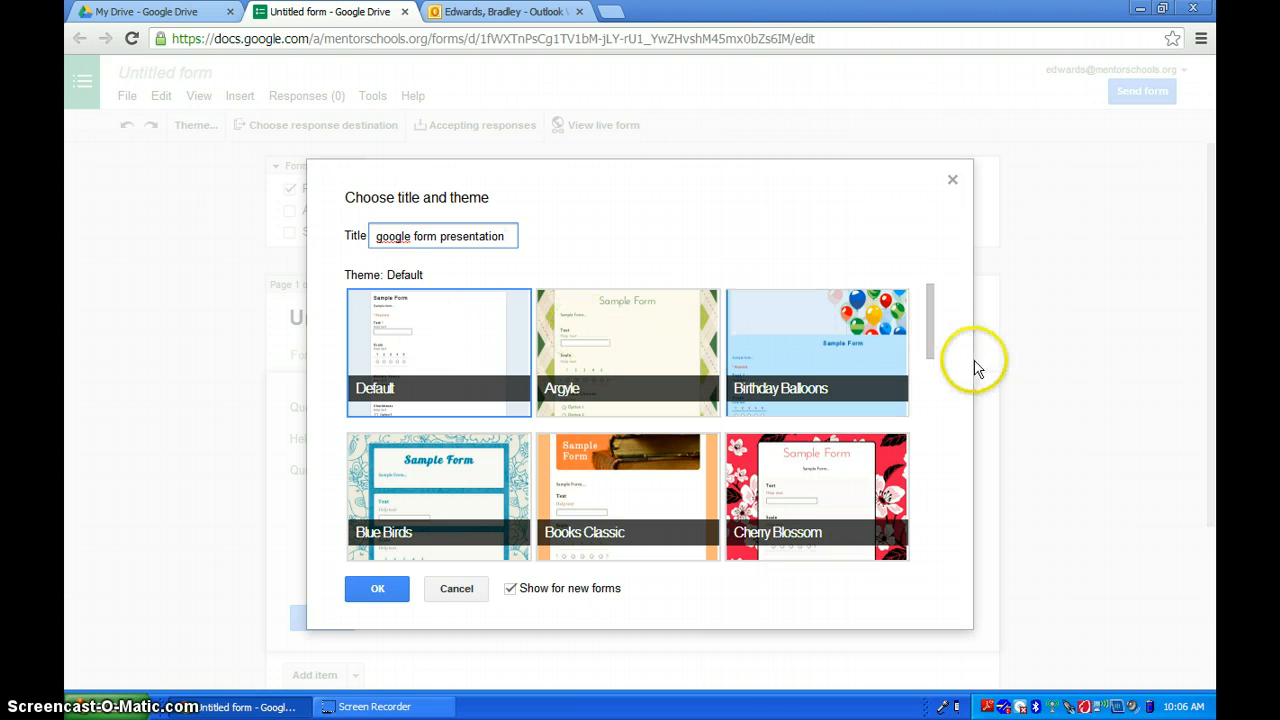
# - Choose the Notepaper theme for the form and confirm the title and theme
pyautogui.moveTo(929, 320); pyautogui.dragTo(929, 445)
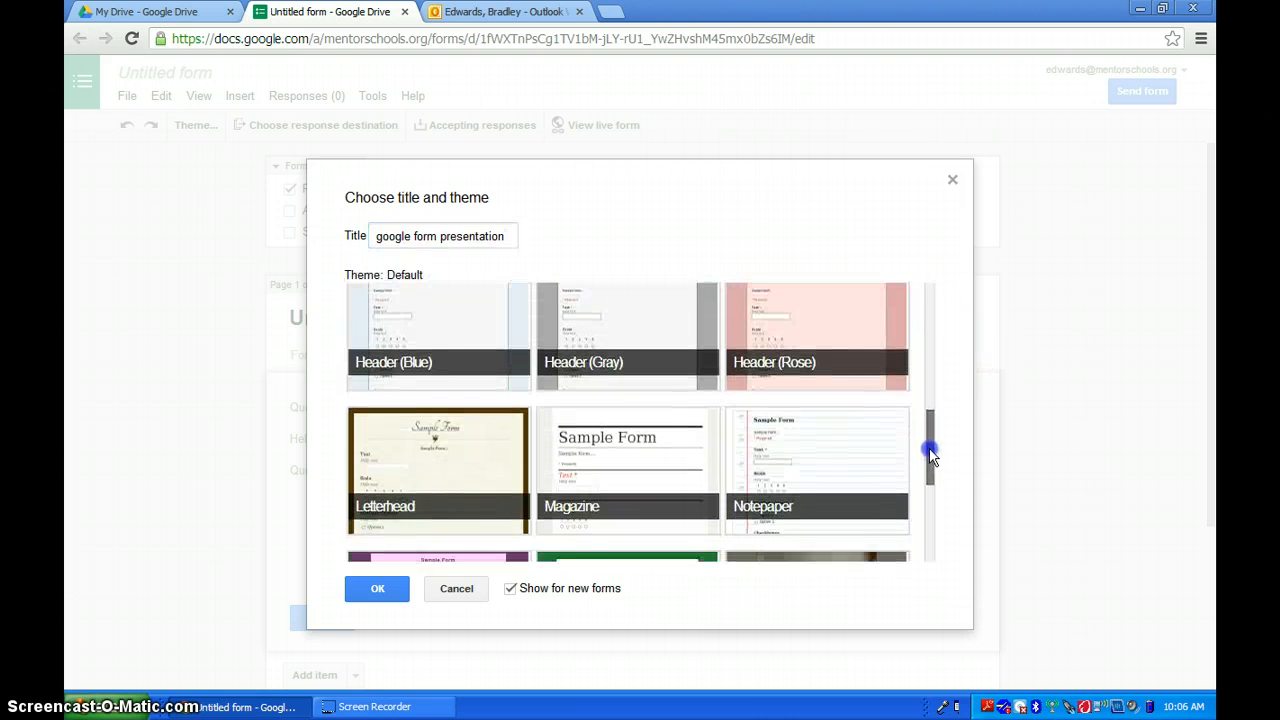
pyautogui.click(845, 440)
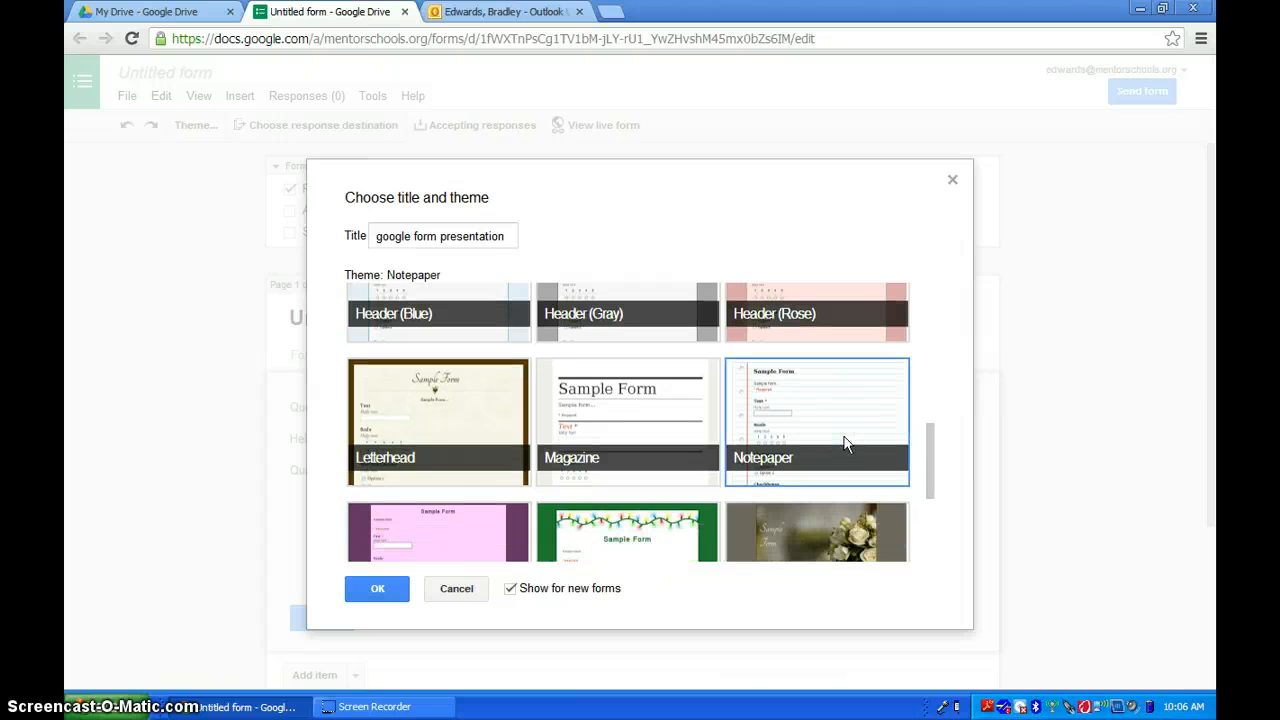
pyautogui.click(378, 590)
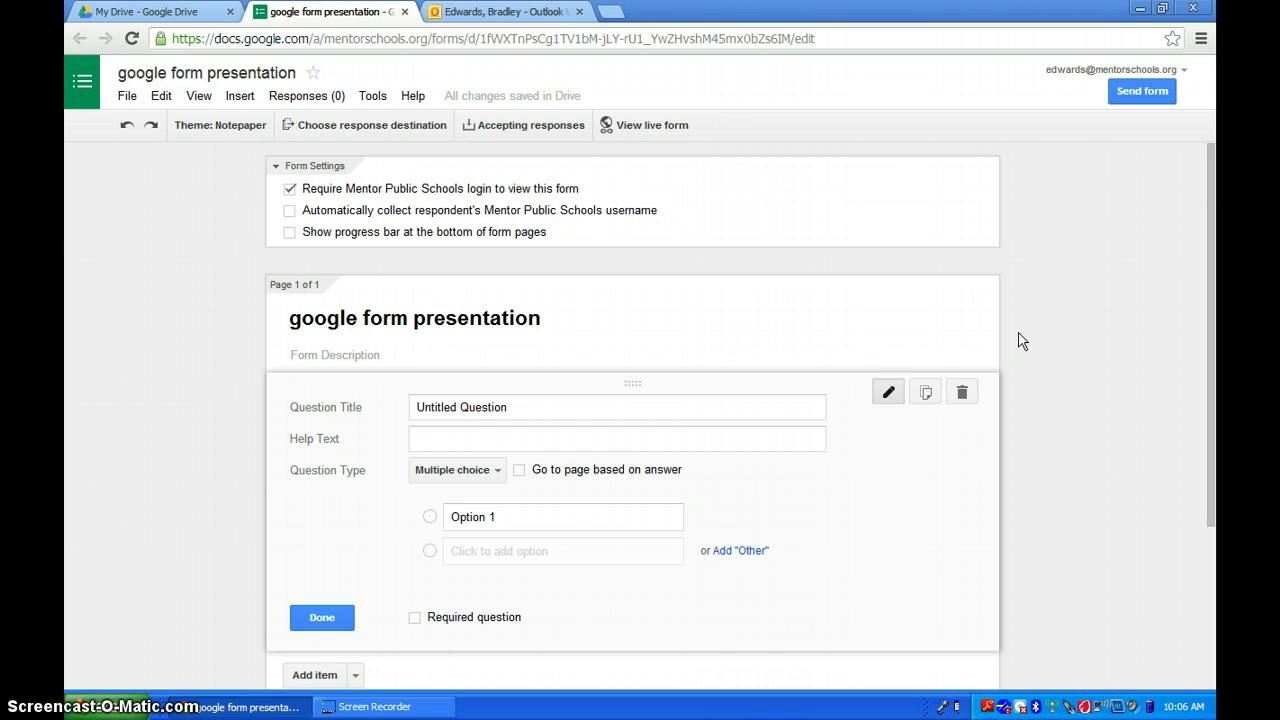
# - Turn off the requirement to sign in with a Mentor Public Schools login to view the form
pyautogui.click(290, 190)
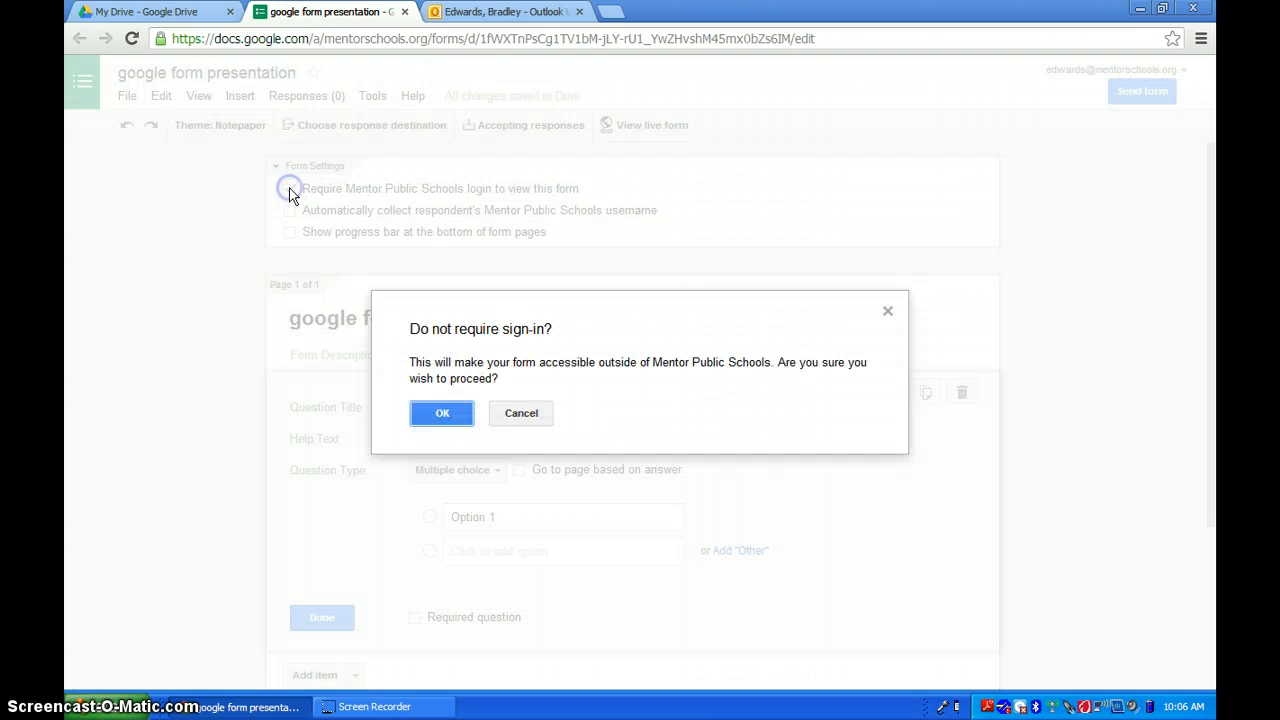
pyautogui.click(447, 416)
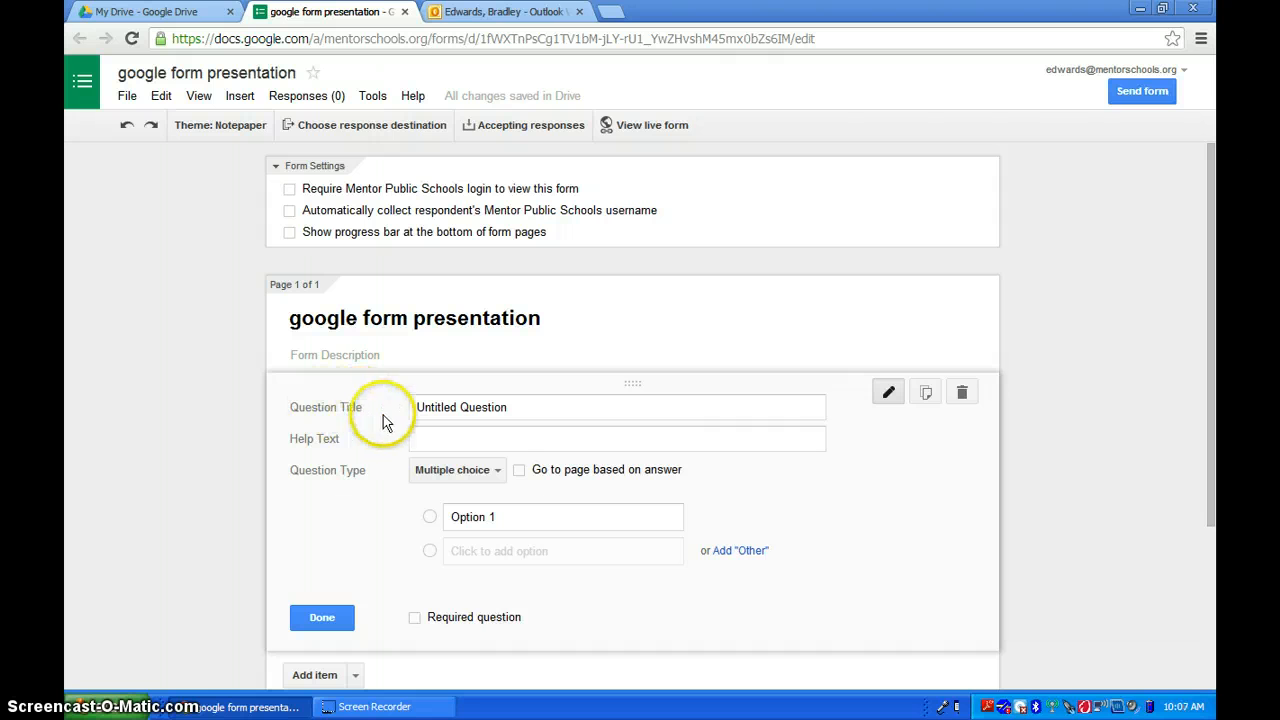
# - Make the first question a required Text question titled 'First and Last name'
pyautogui.click(498, 472)
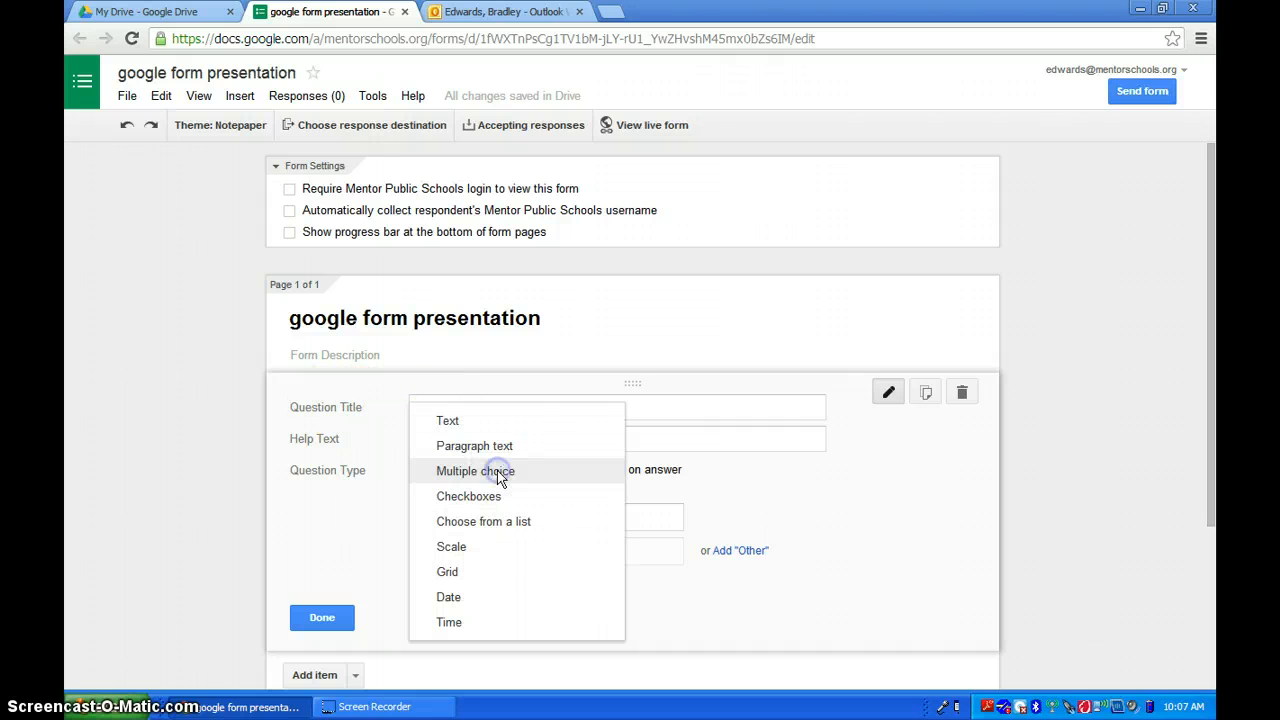
pyautogui.click(448, 421)
pyautogui.click(388, 400)
pyautogui.click(468, 405)
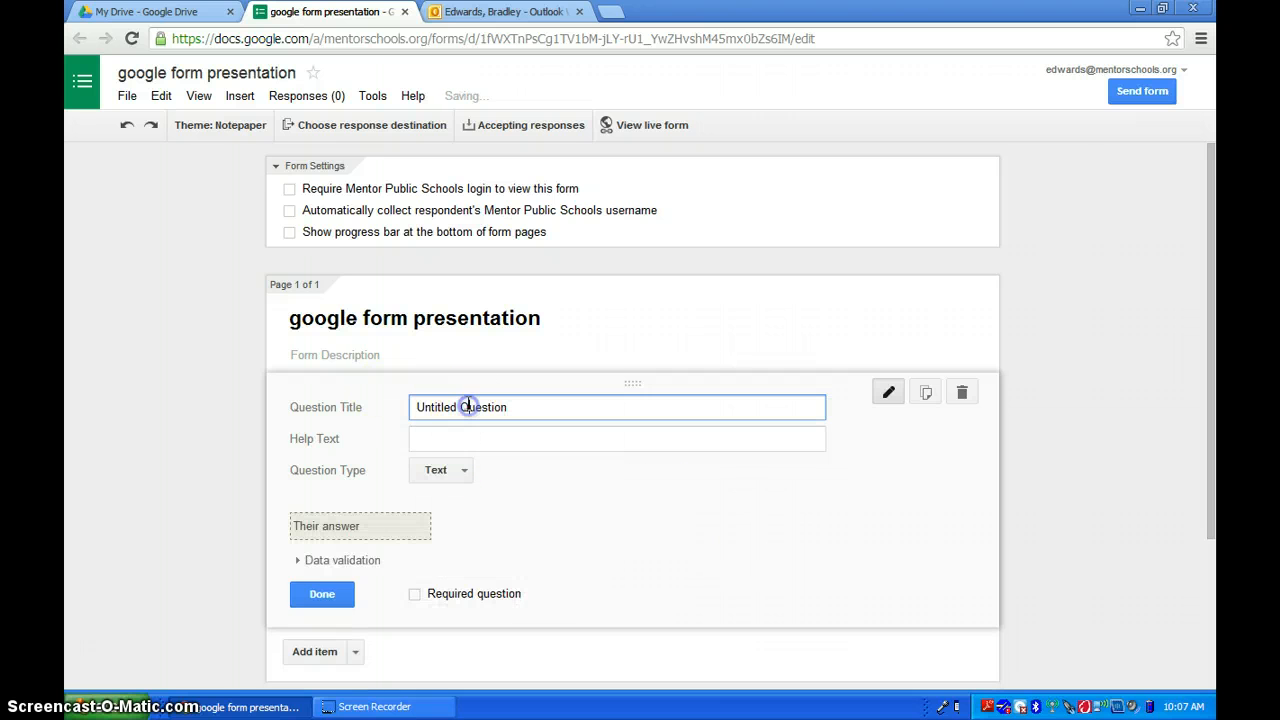
pyautogui.doubleClick(468, 405)
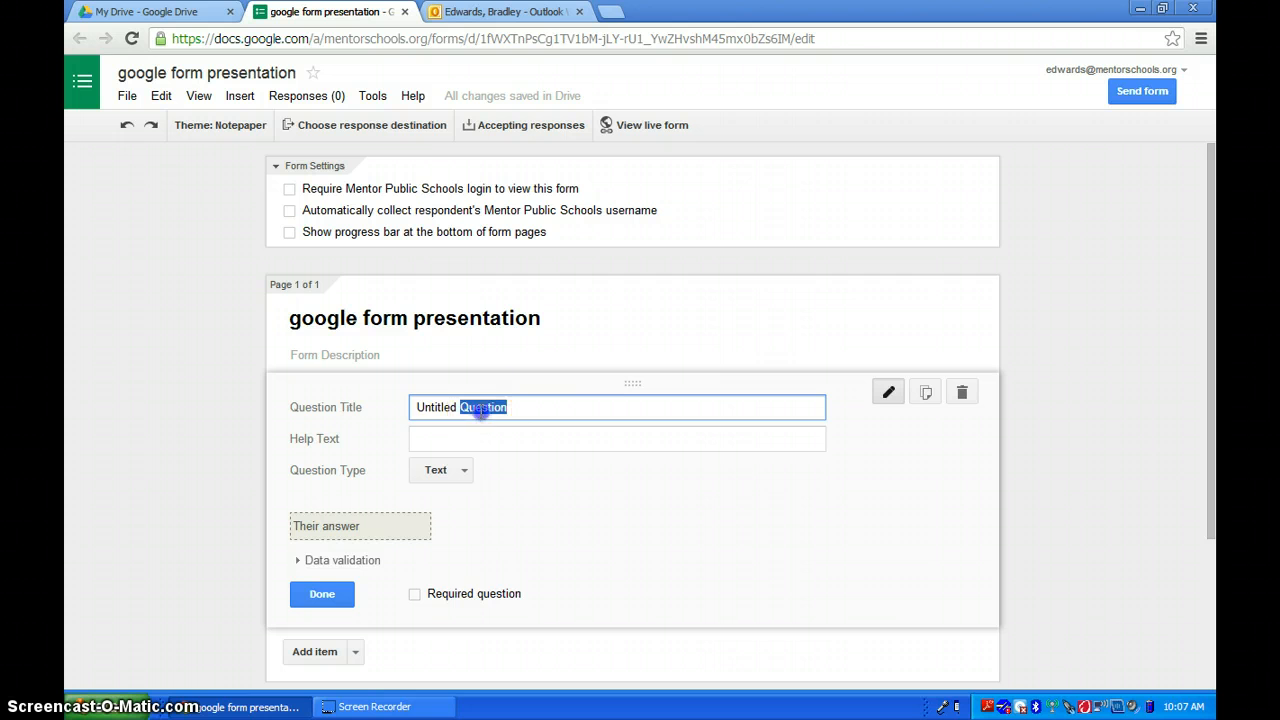
pyautogui.tripleClick(481, 413)
pyautogui.write('First and Last name')
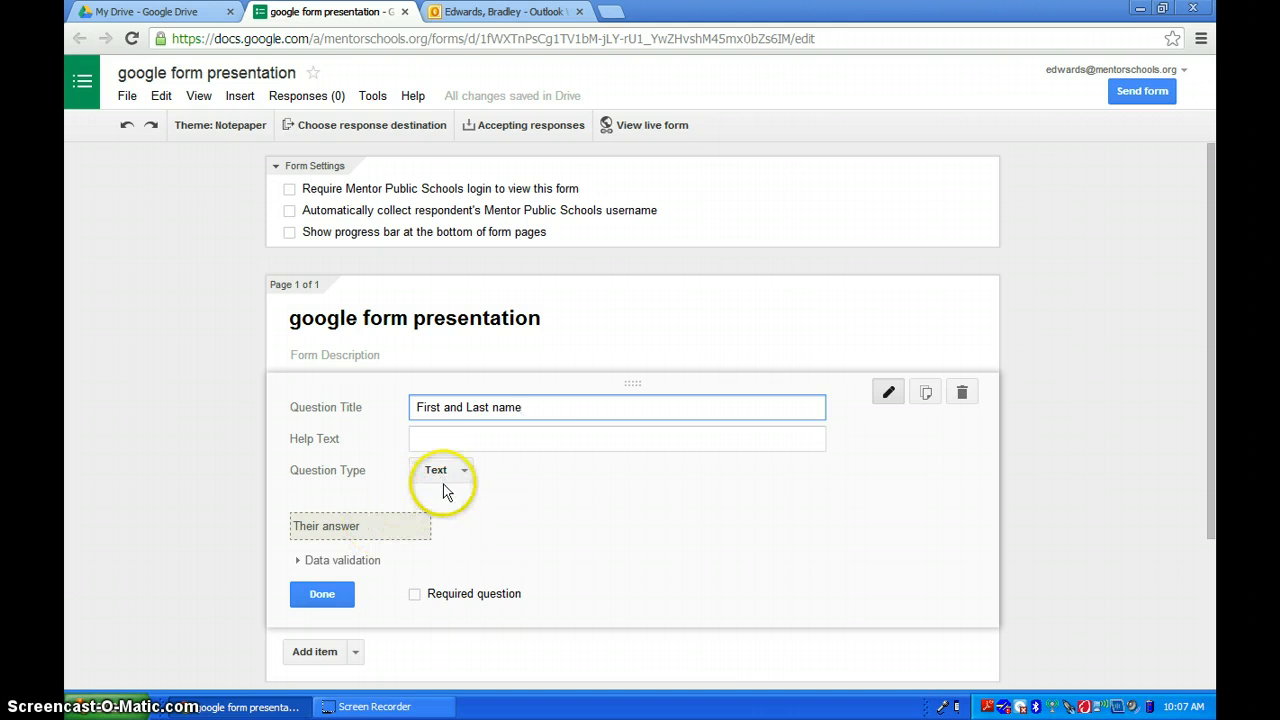
pyautogui.click(414, 594)
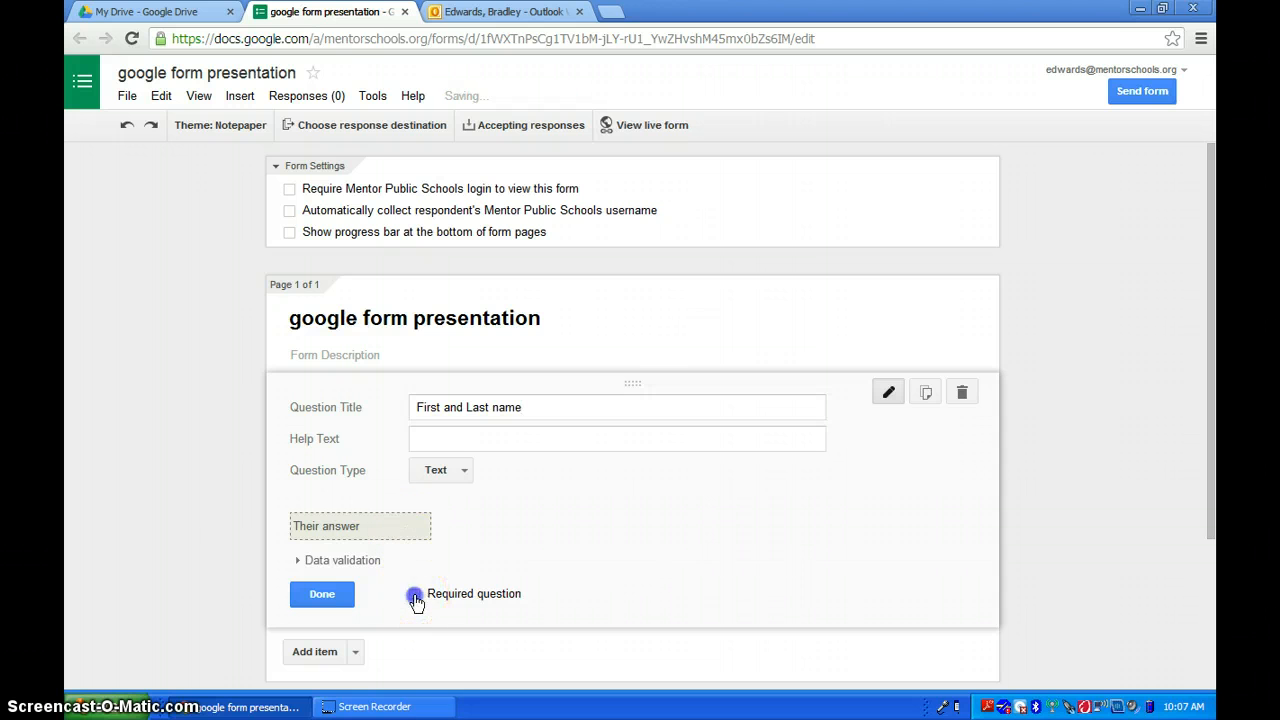
pyautogui.click(332, 596)
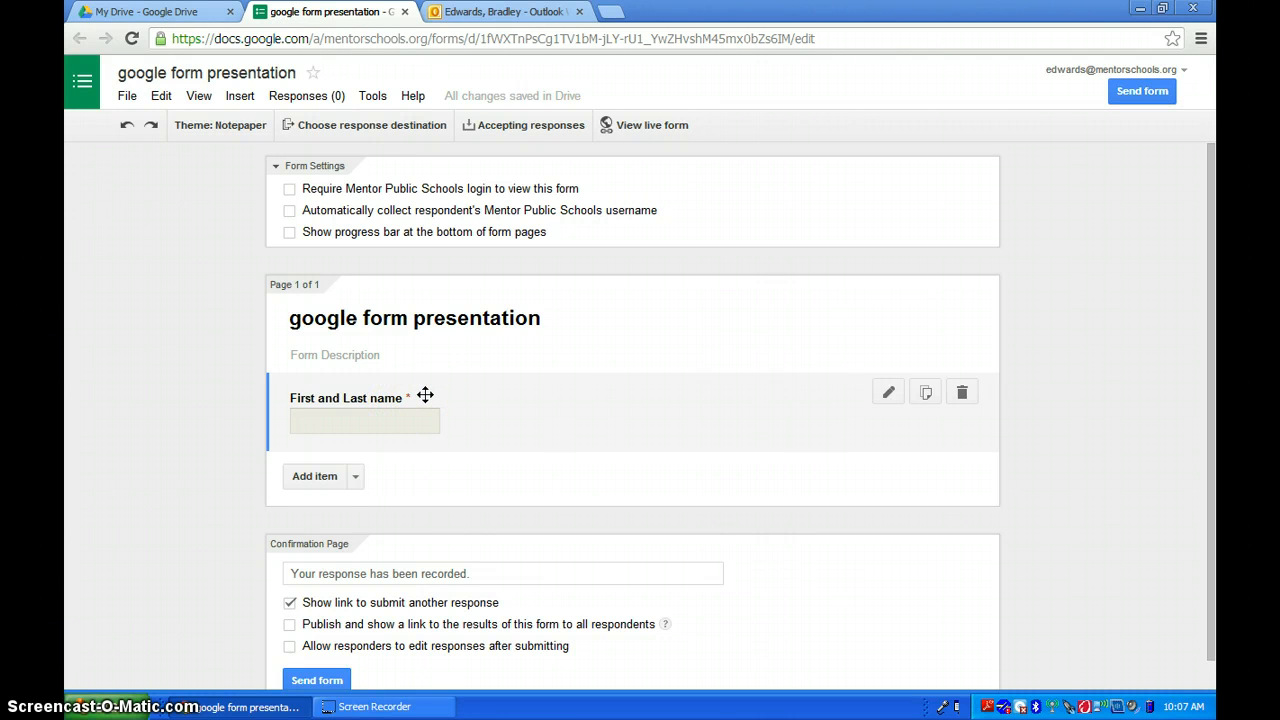
# - Add a 'Choose from a list' question titled 'MOD'
pyautogui.click(331, 483)
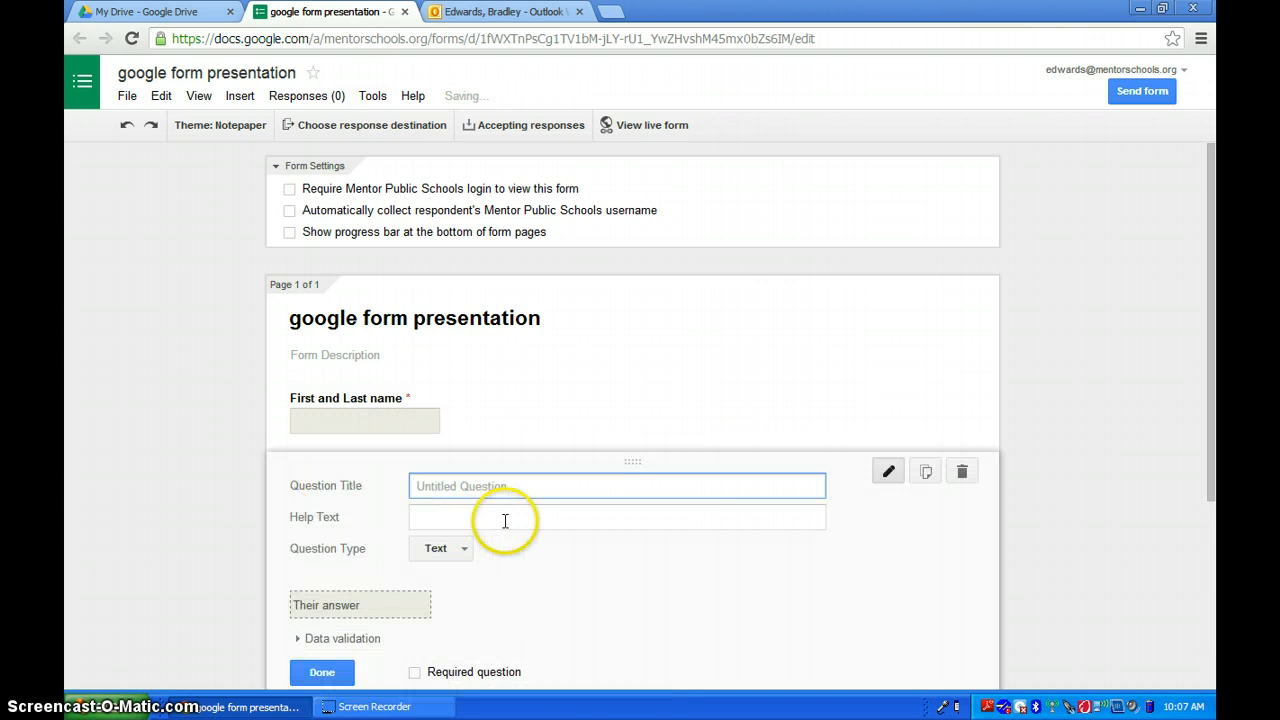
pyautogui.scroll(-2, 514, 520)
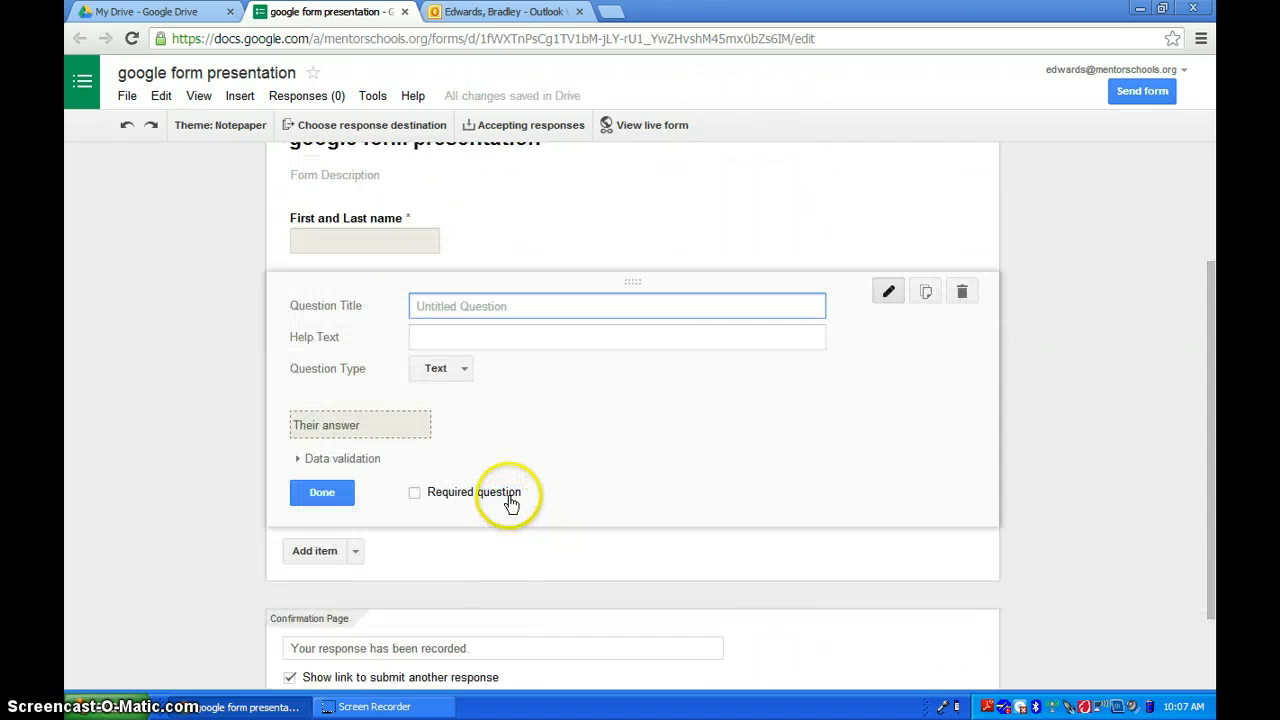
pyautogui.click(465, 372)
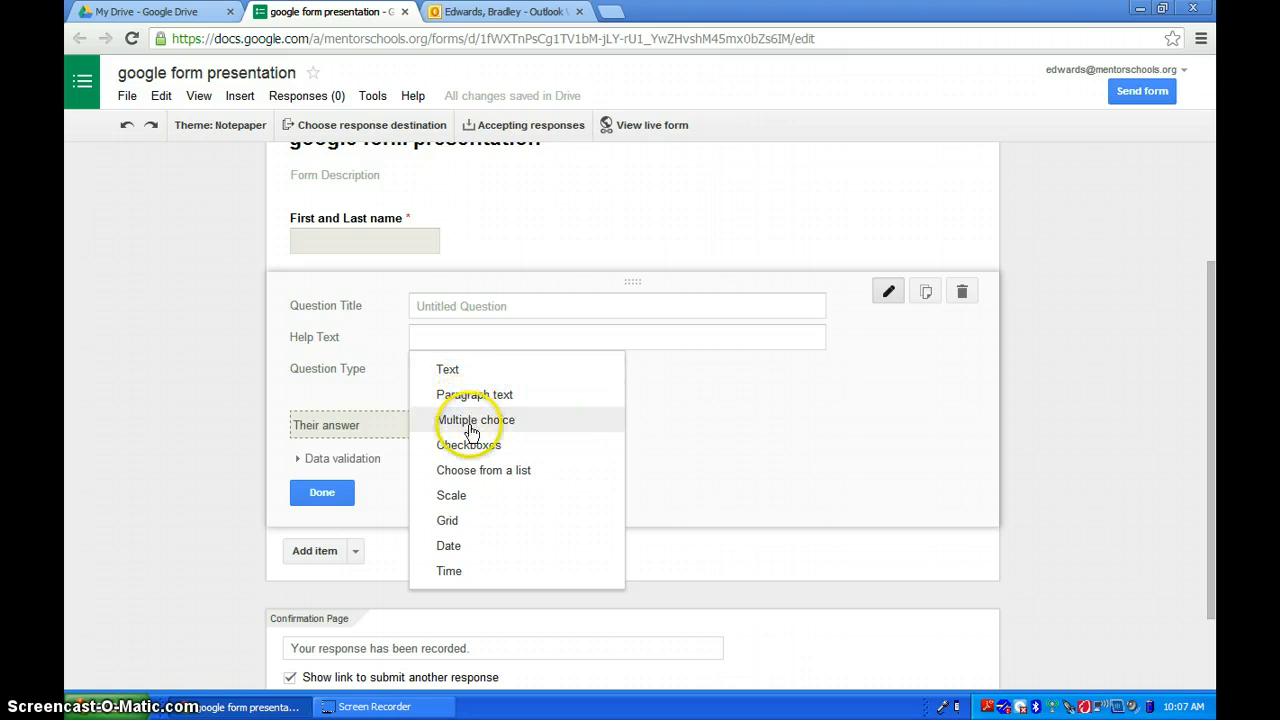
pyautogui.click(481, 470)
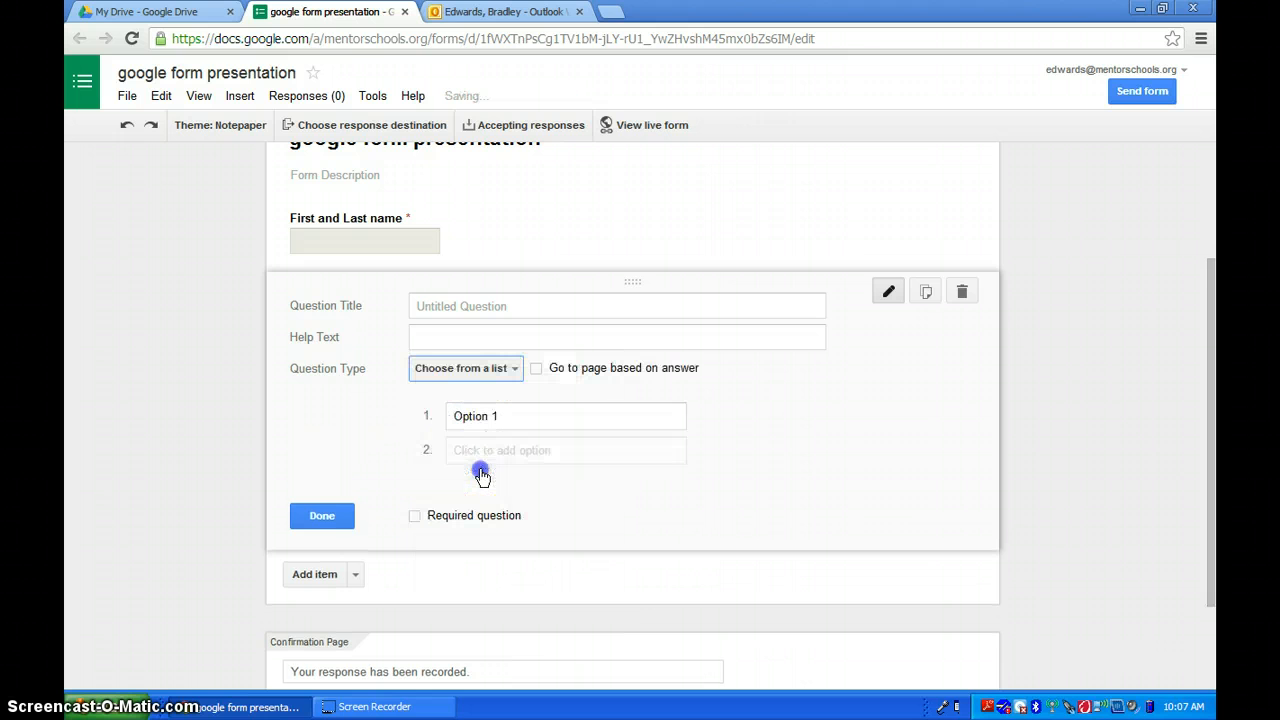
pyautogui.click(438, 309)
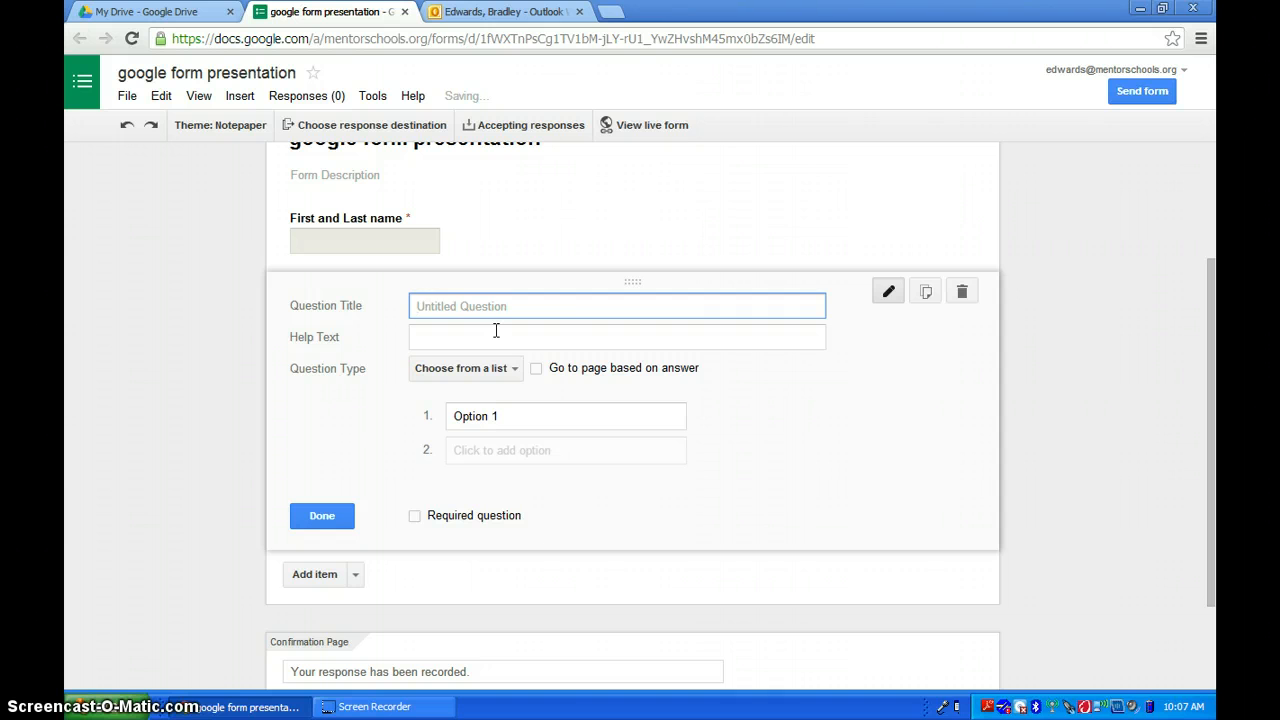
pyautogui.write('MOD')
# - List options 1, 3, 11, 13 and 15 for the MOD question and make it required
pyautogui.click(481, 414)
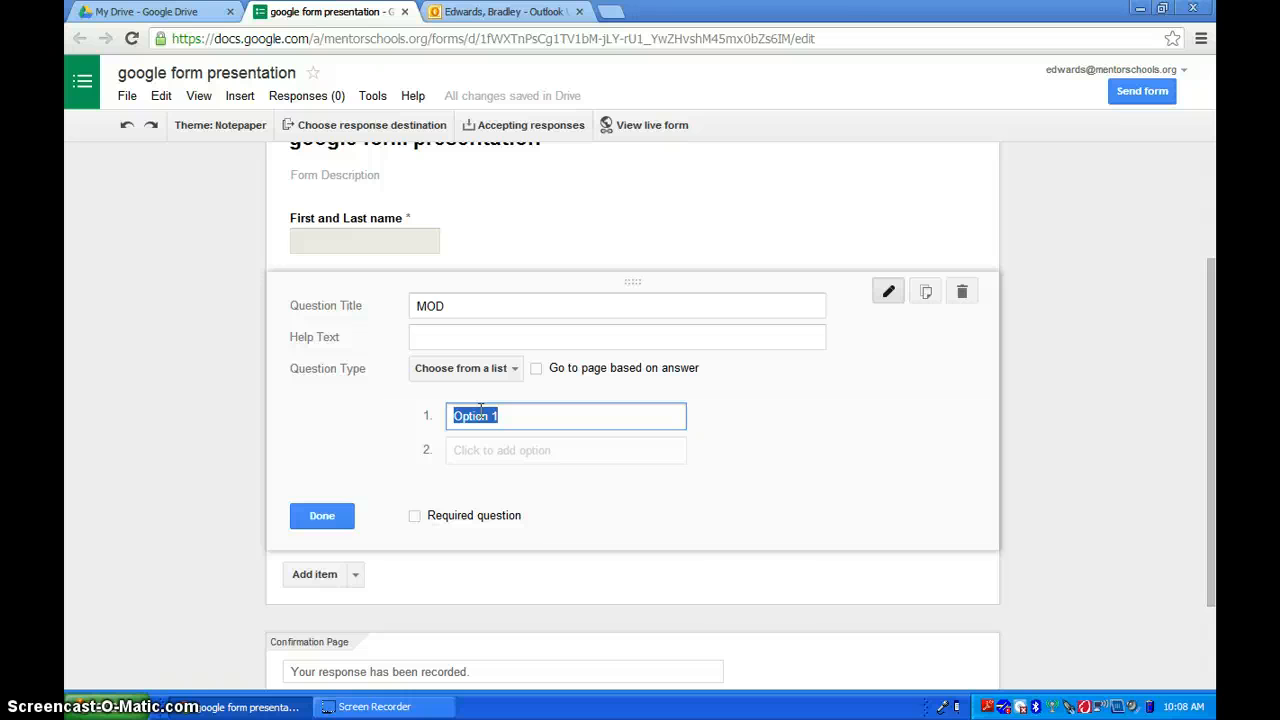
pyautogui.write('1')
pyautogui.press('Tab')
pyautogui.write('3')
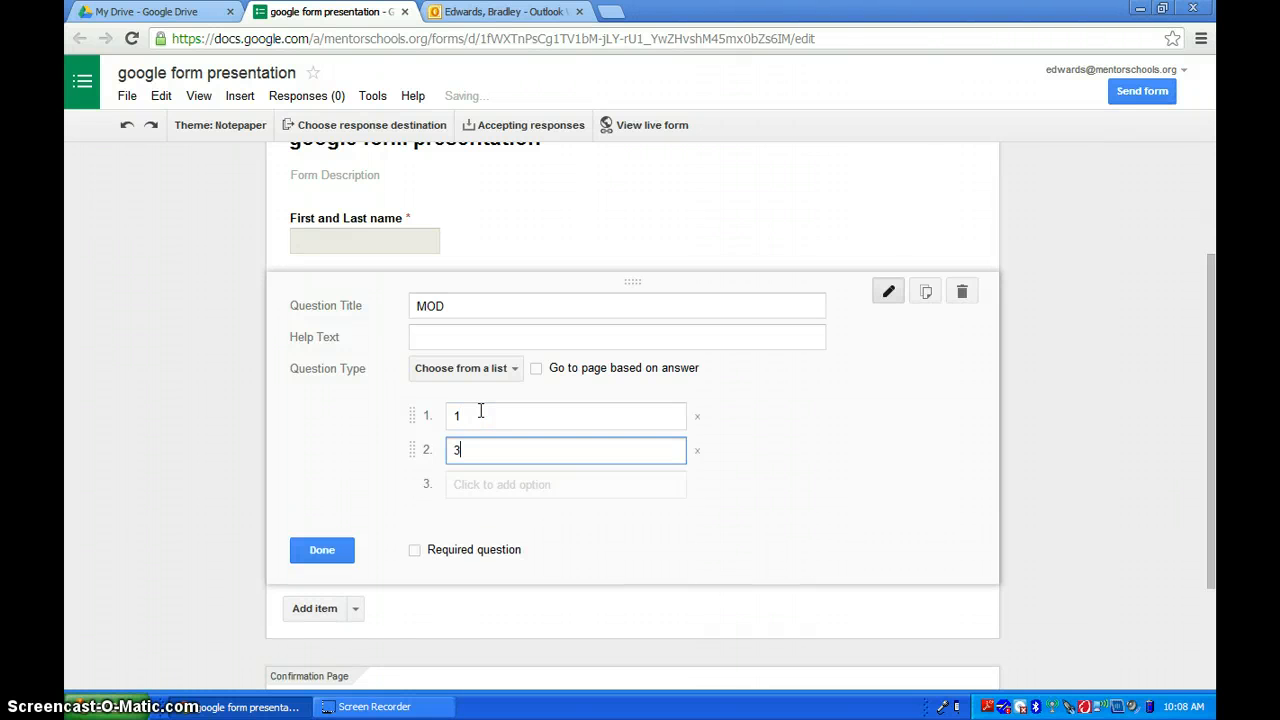
pyautogui.press('Tab')
pyautogui.write('11')
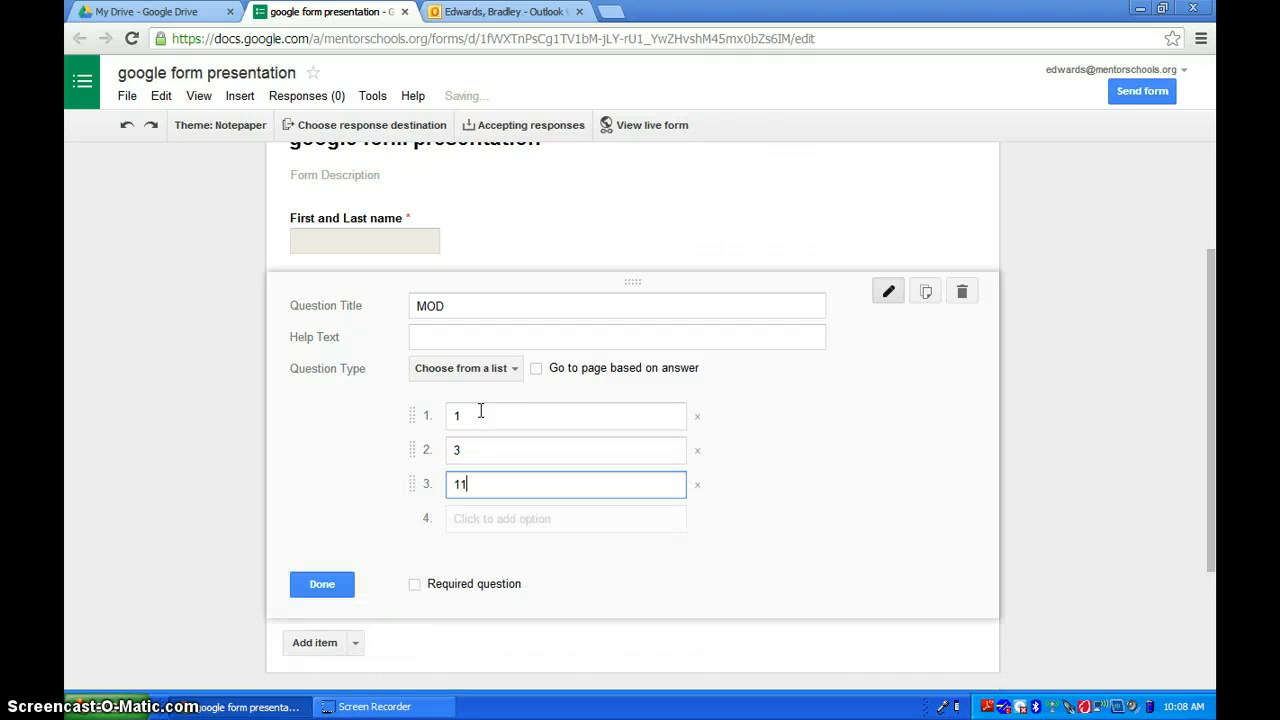
pyautogui.press('Tab')
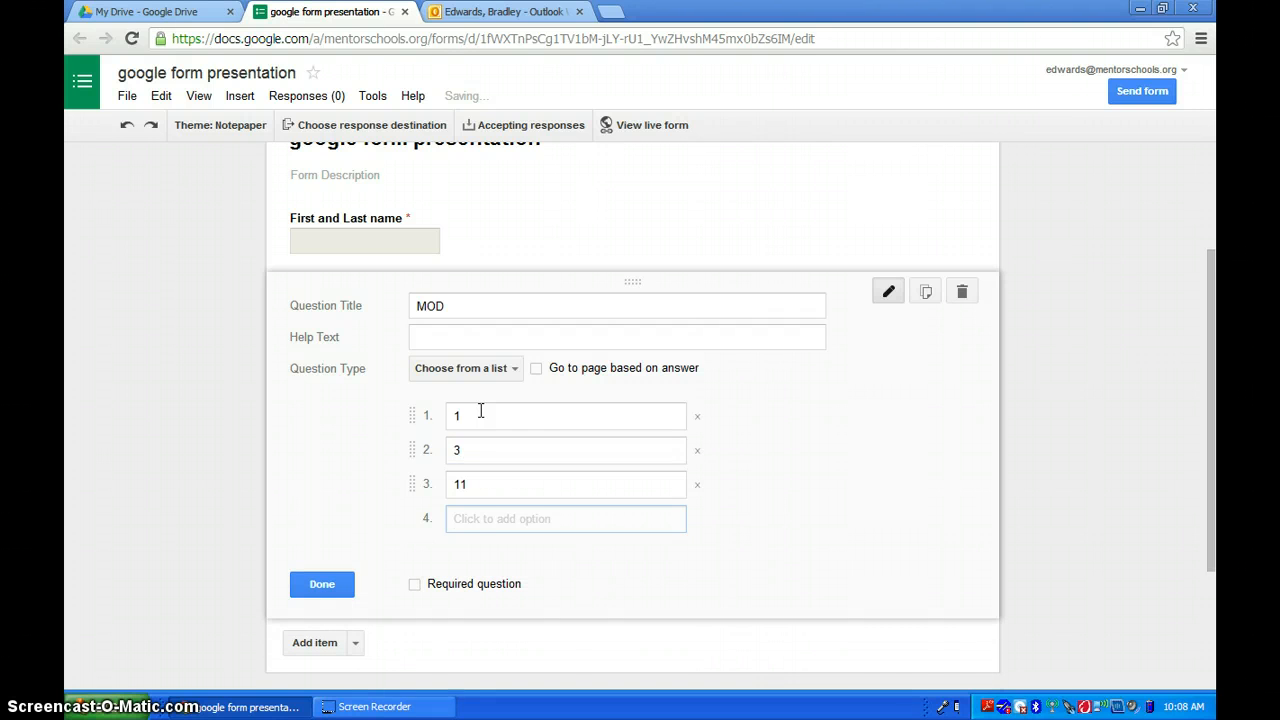
pyautogui.write('13')
pyautogui.press('Tab')
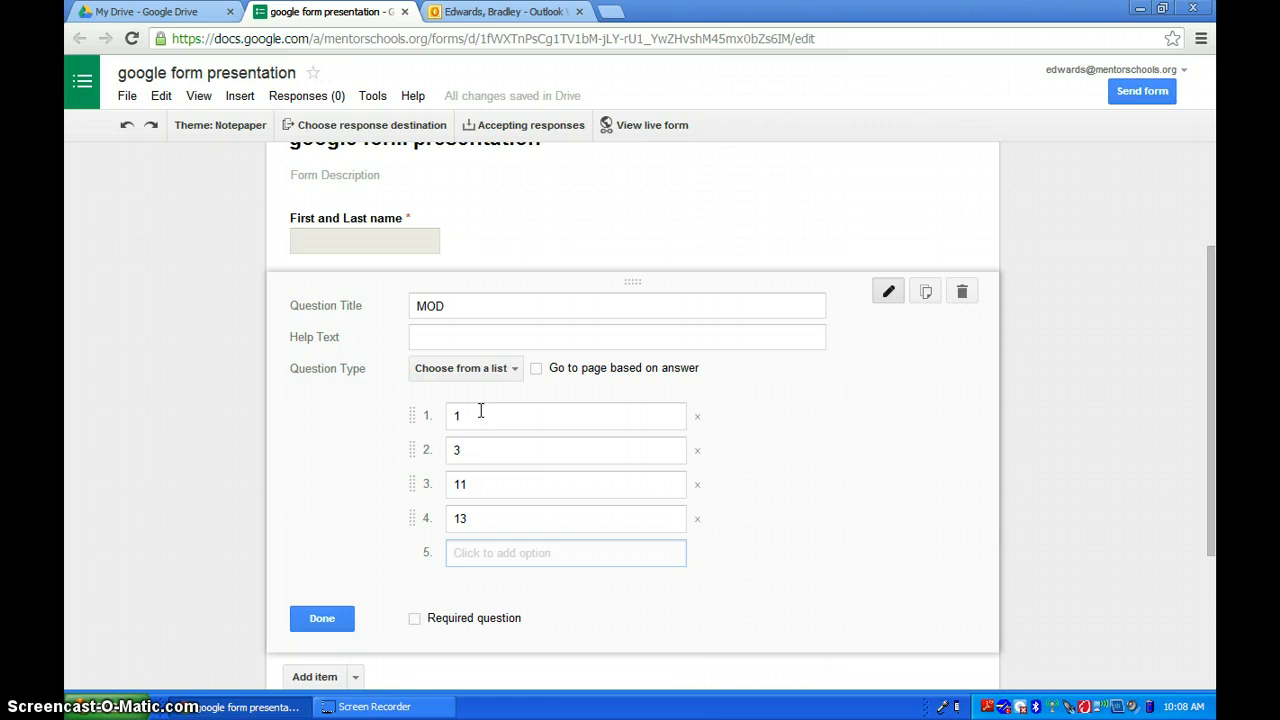
pyautogui.write('15')
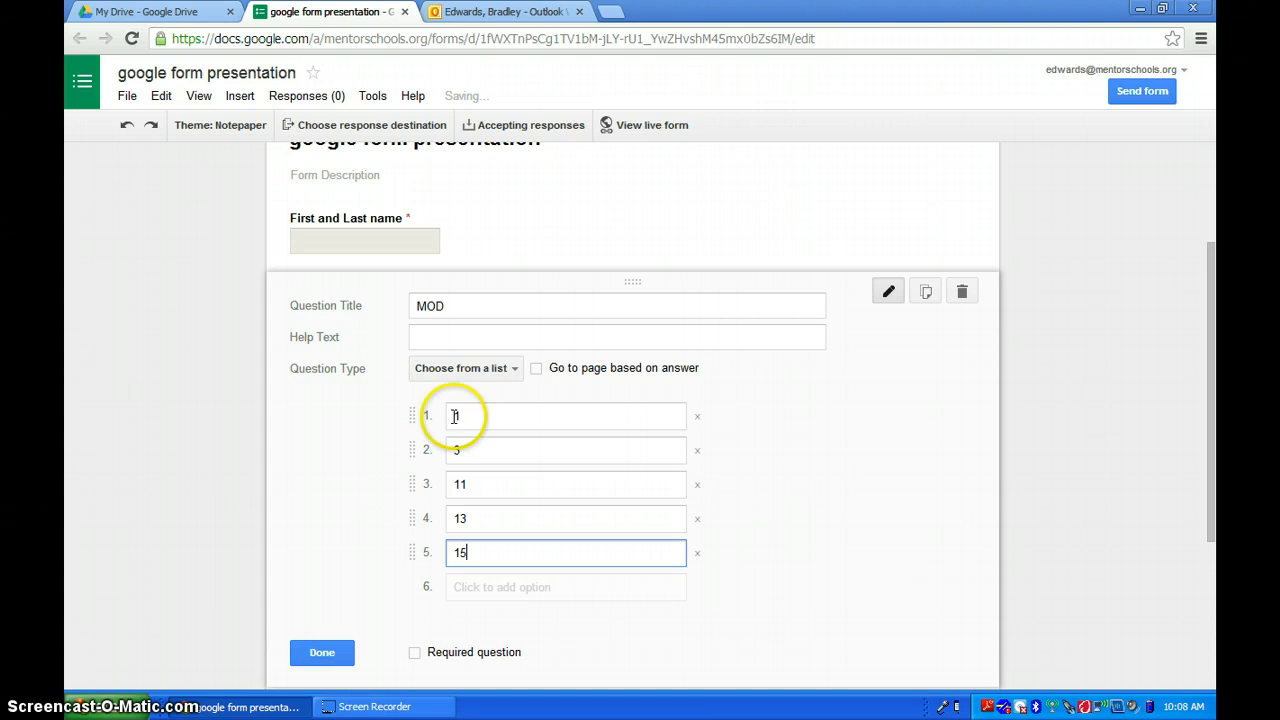
pyautogui.click(415, 654)
pyautogui.click(321, 653)
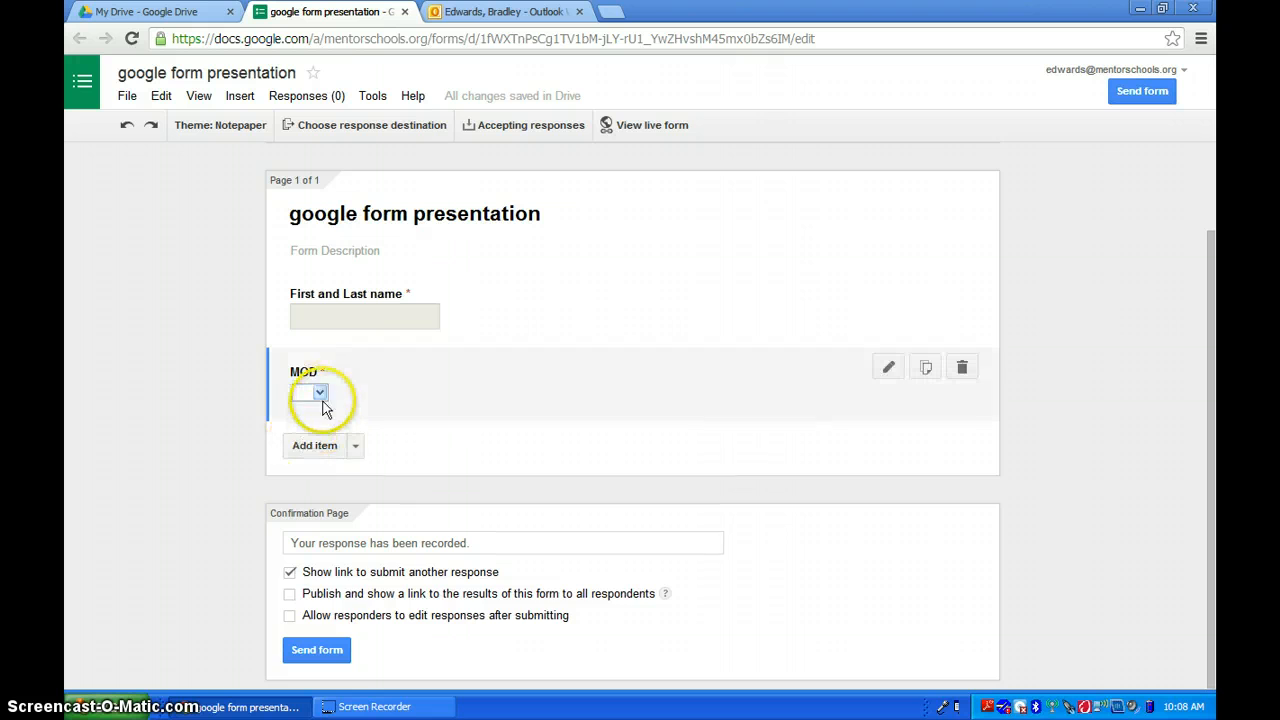
# - Preview the live form in a new tab, then close the preview
pyautogui.click(322, 398)
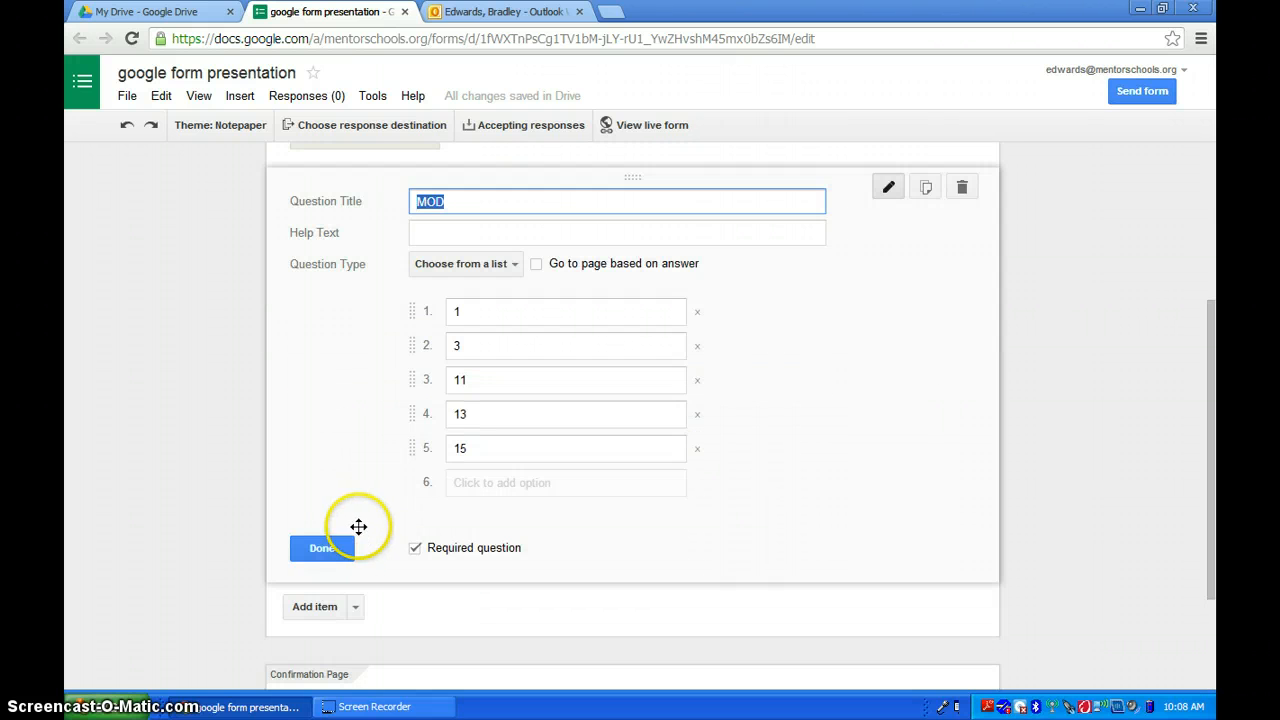
pyautogui.click(322, 550)
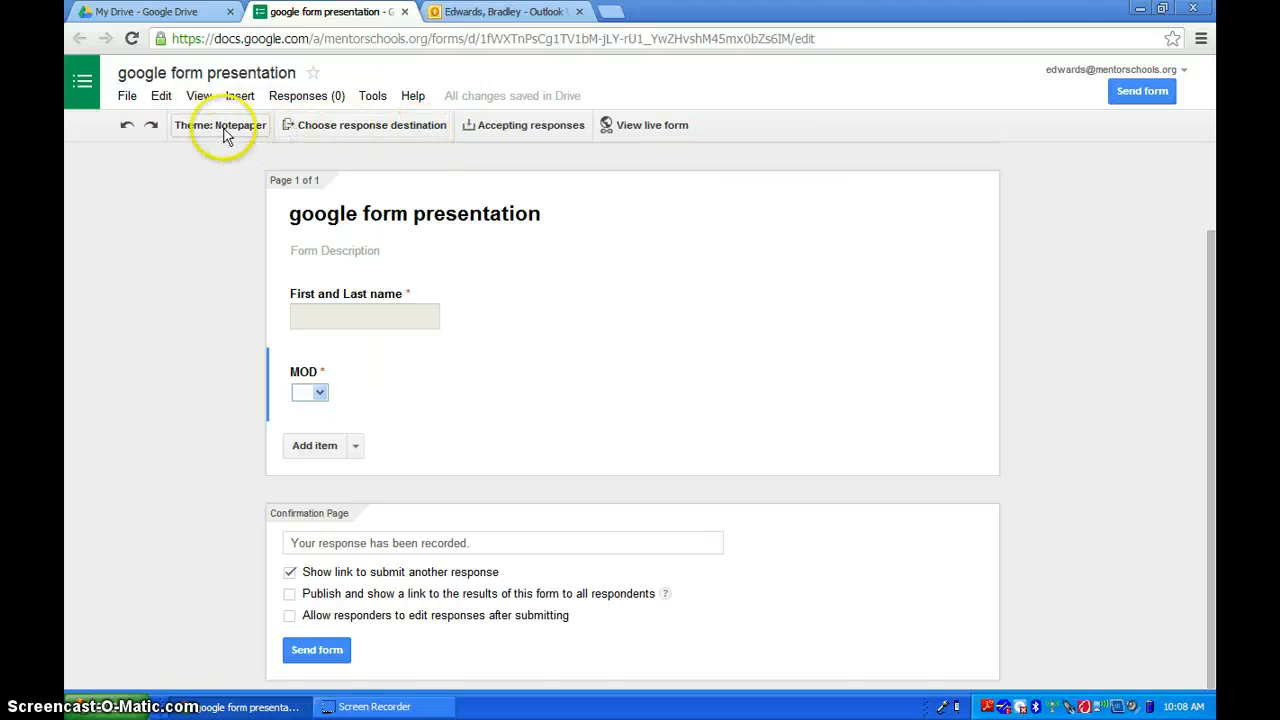
pyautogui.click(640, 128)
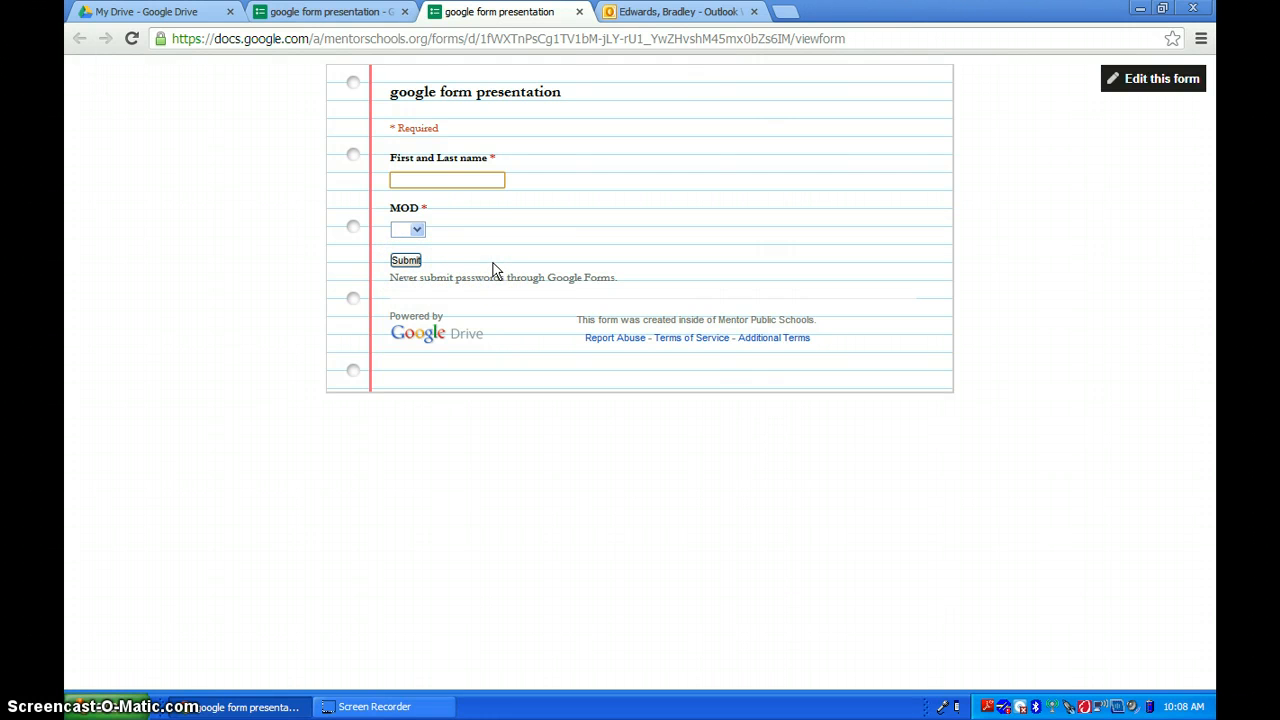
pyautogui.click(579, 12)
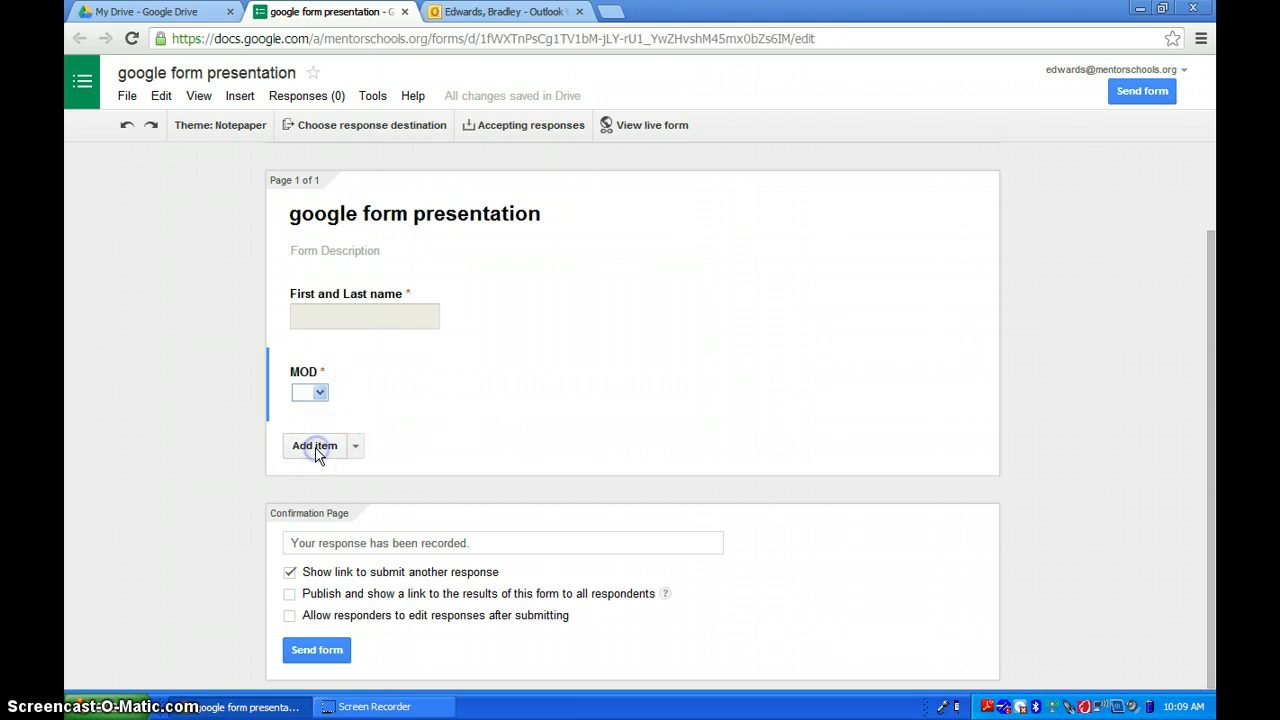
# - Add a Multiple choice question titled 'What is your favorite subject to teach?'
pyautogui.click(304, 449)
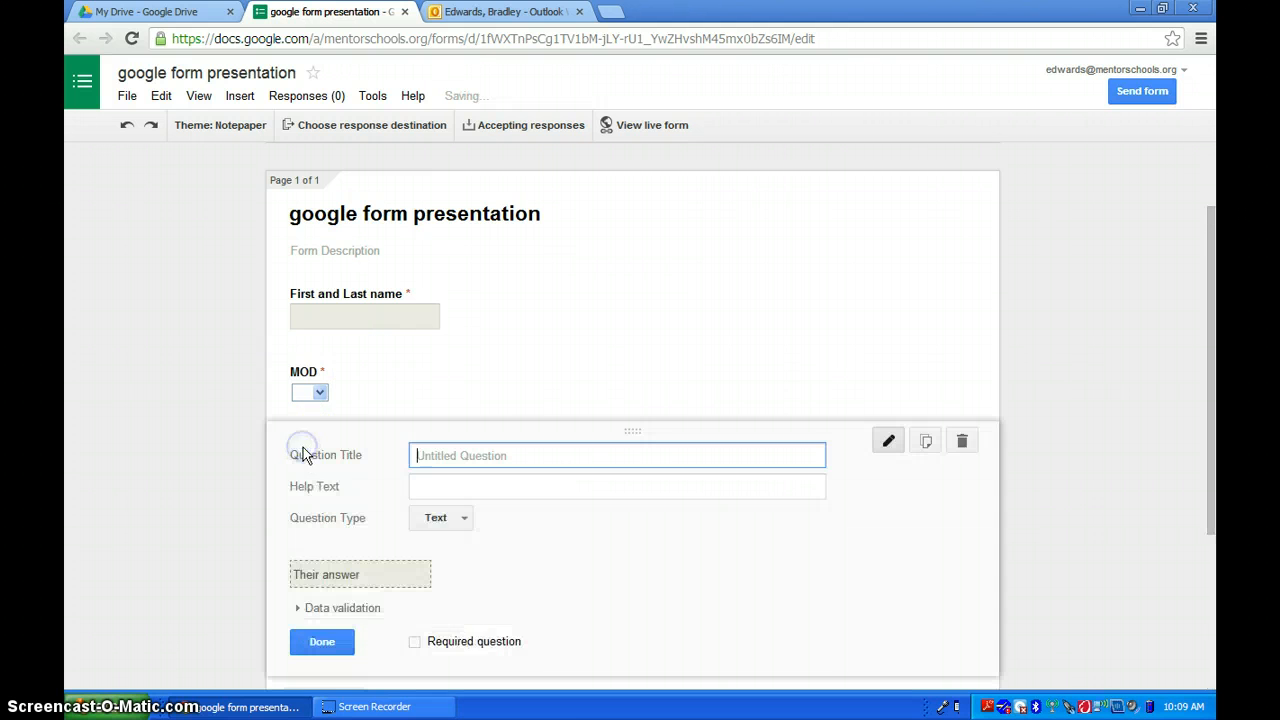
pyautogui.click(466, 518)
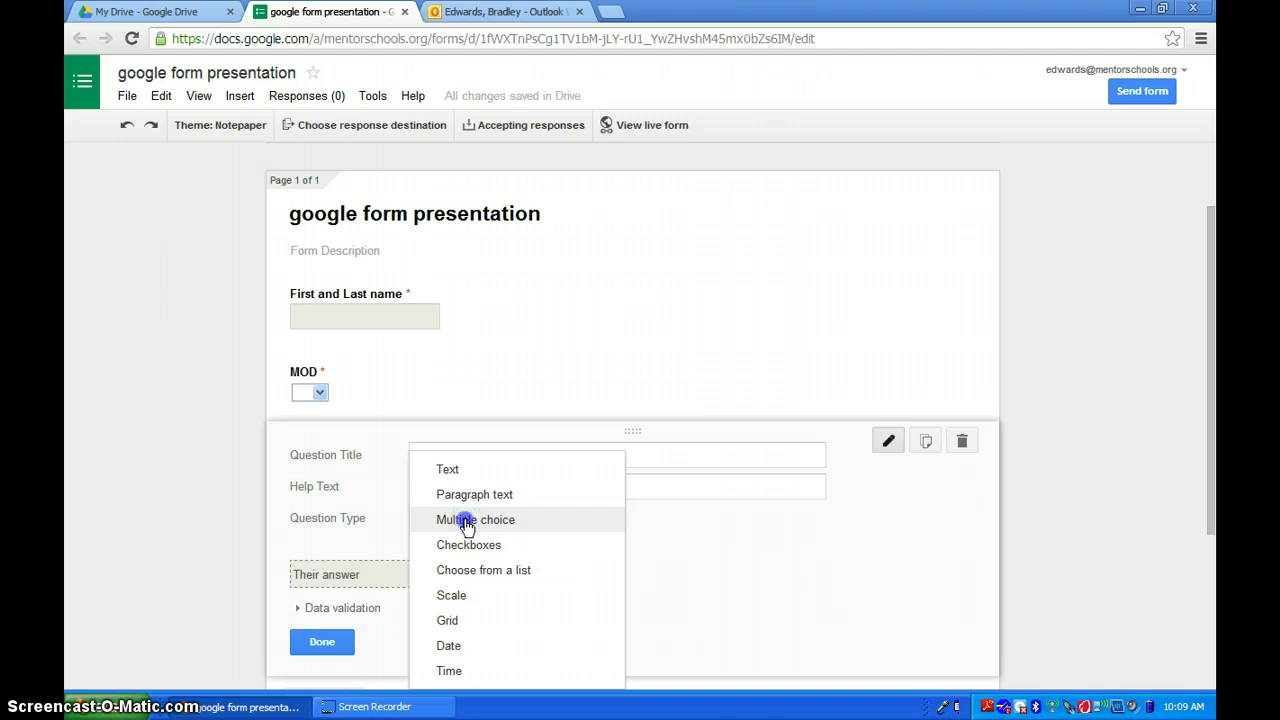
pyautogui.click(466, 520)
pyautogui.click(446, 455)
pyautogui.write('W')
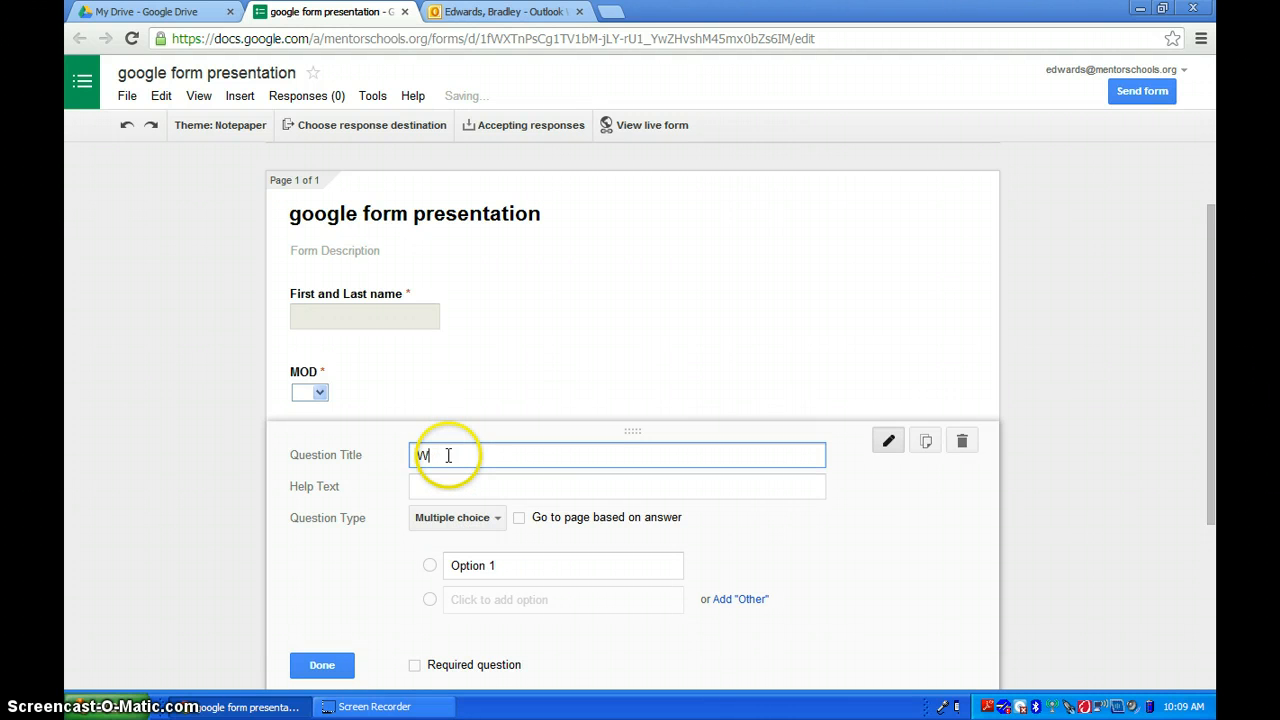
pyautogui.write('hat is your fav')
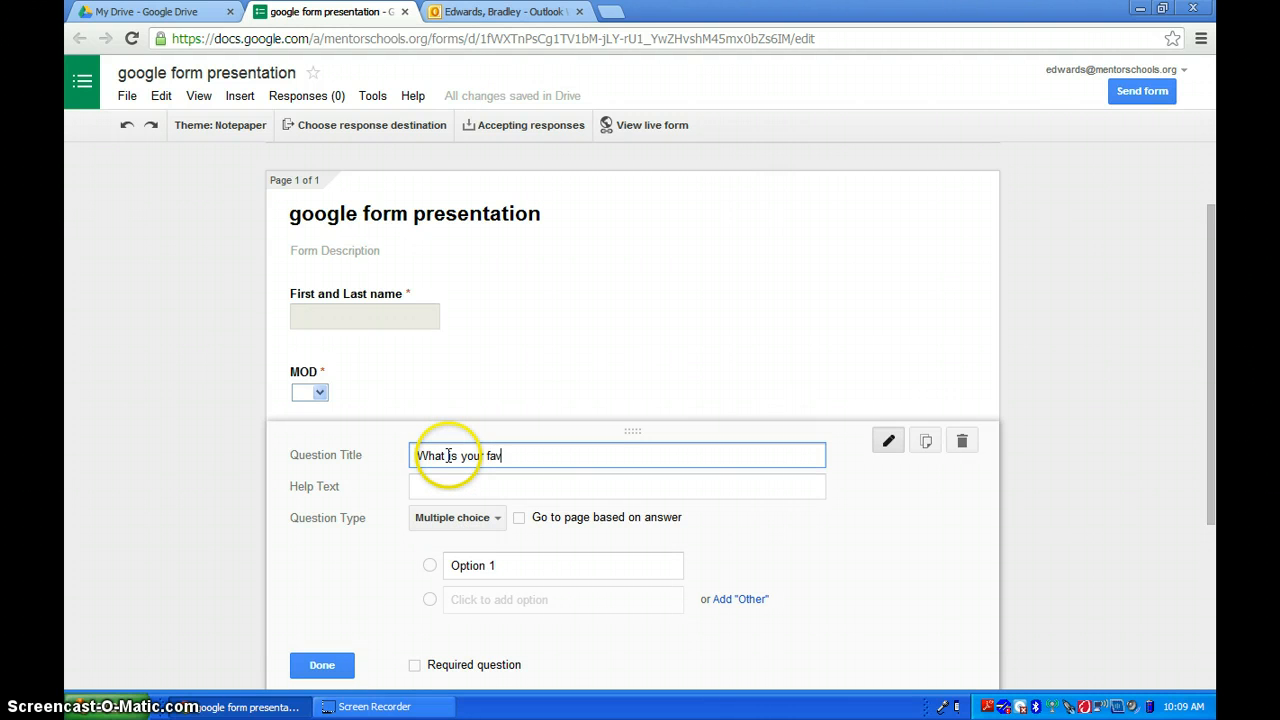
pyautogui.write('orite subject to teach?')
# - List the options Science, Math, Social Studies and English for the subject question and make it required
pyautogui.click(470, 566)
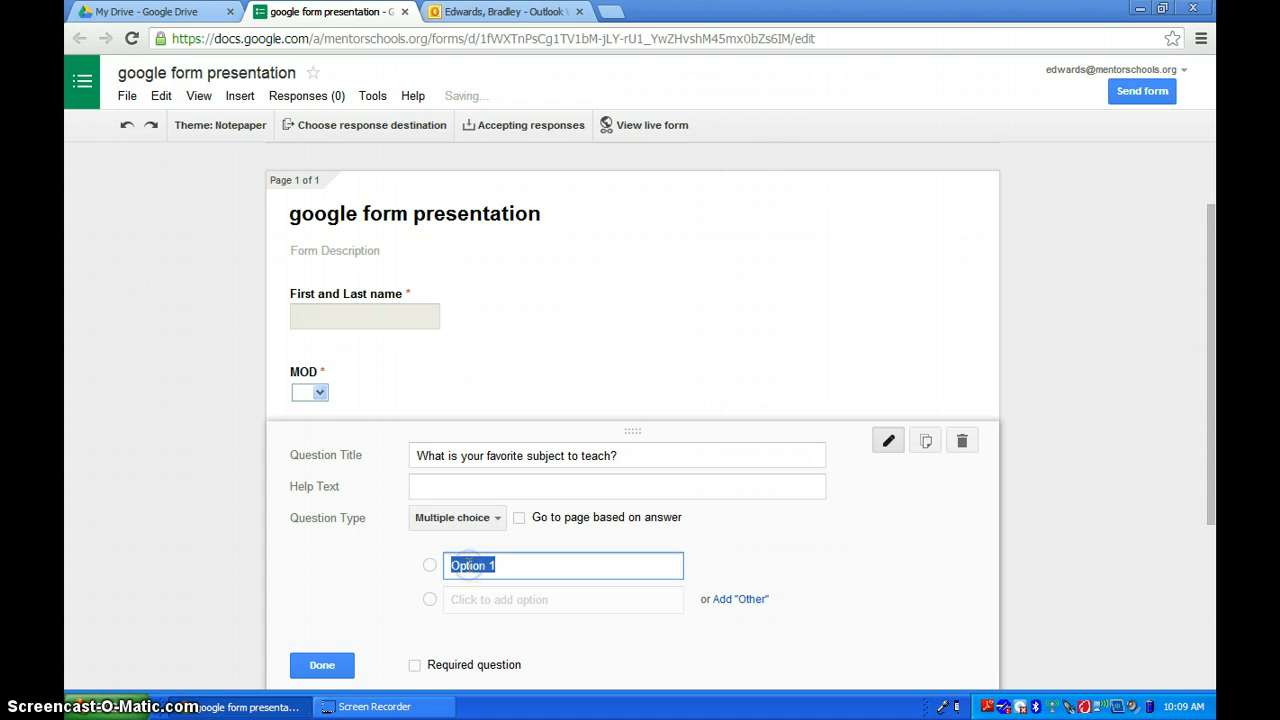
pyautogui.write('Science')
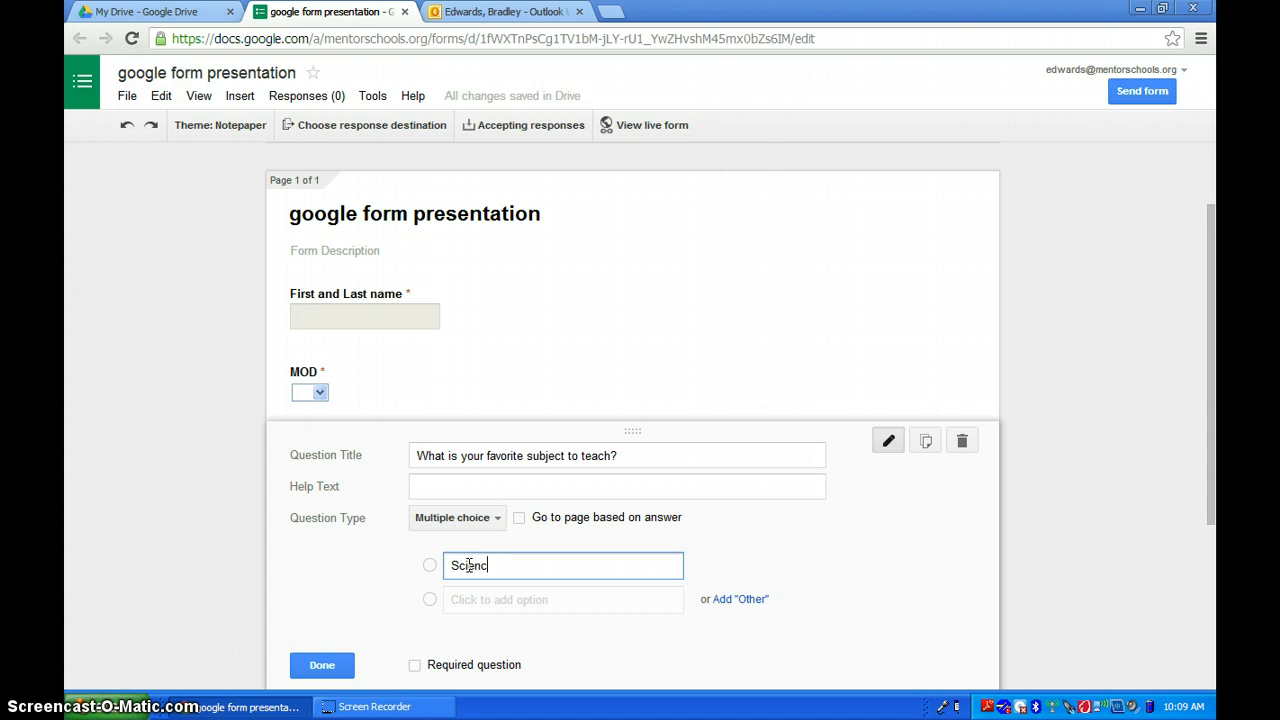
pyautogui.press('Return')
pyautogui.write('Math')
pyautogui.press('Return')
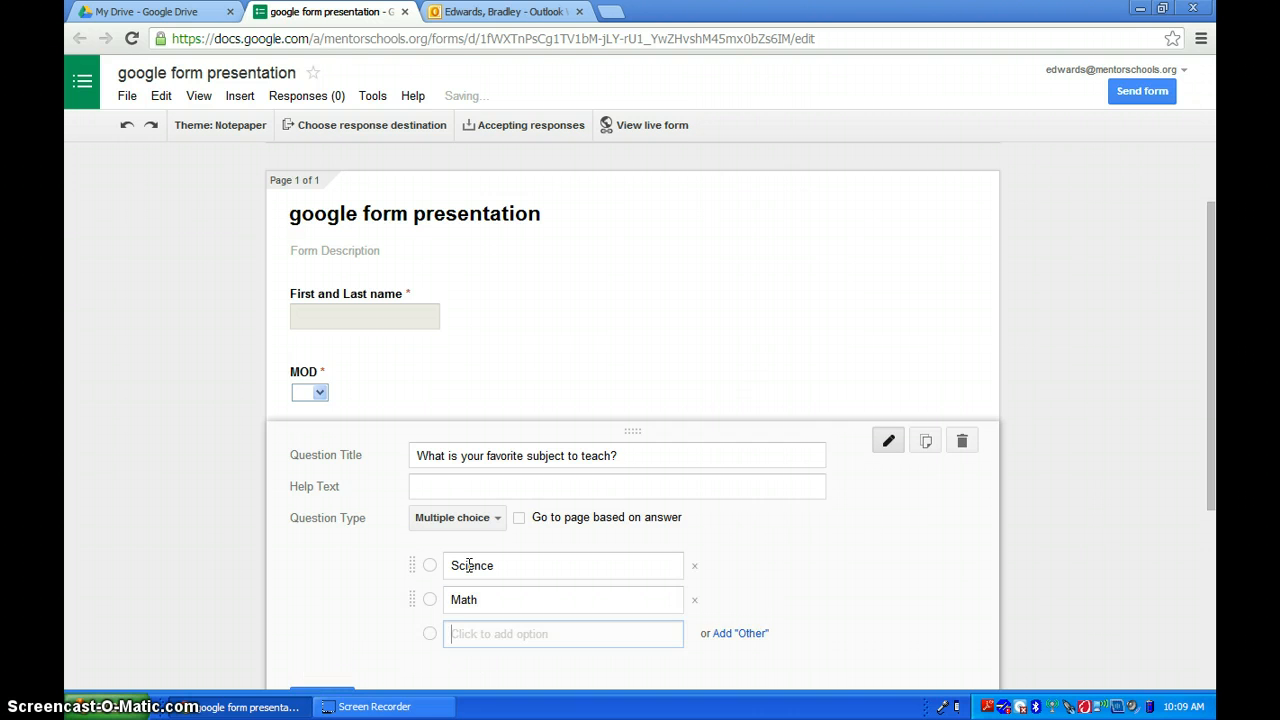
pyautogui.write('Socia')
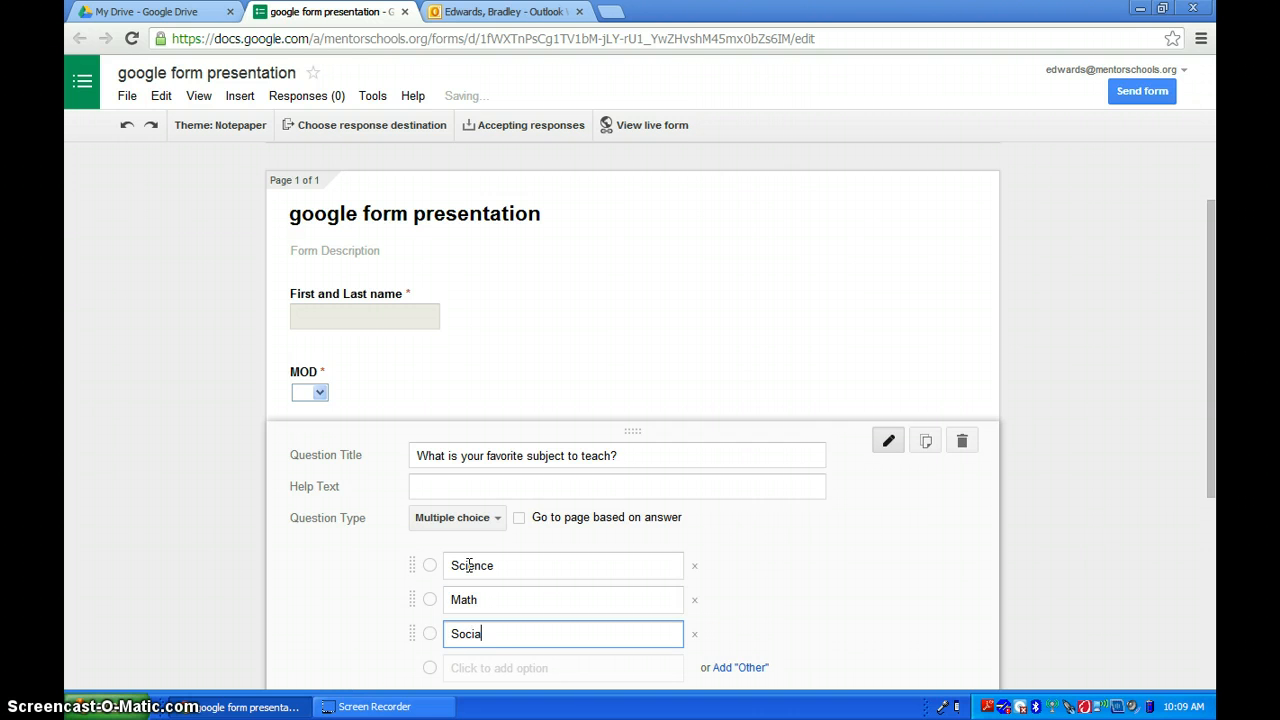
pyautogui.write('l Studies')
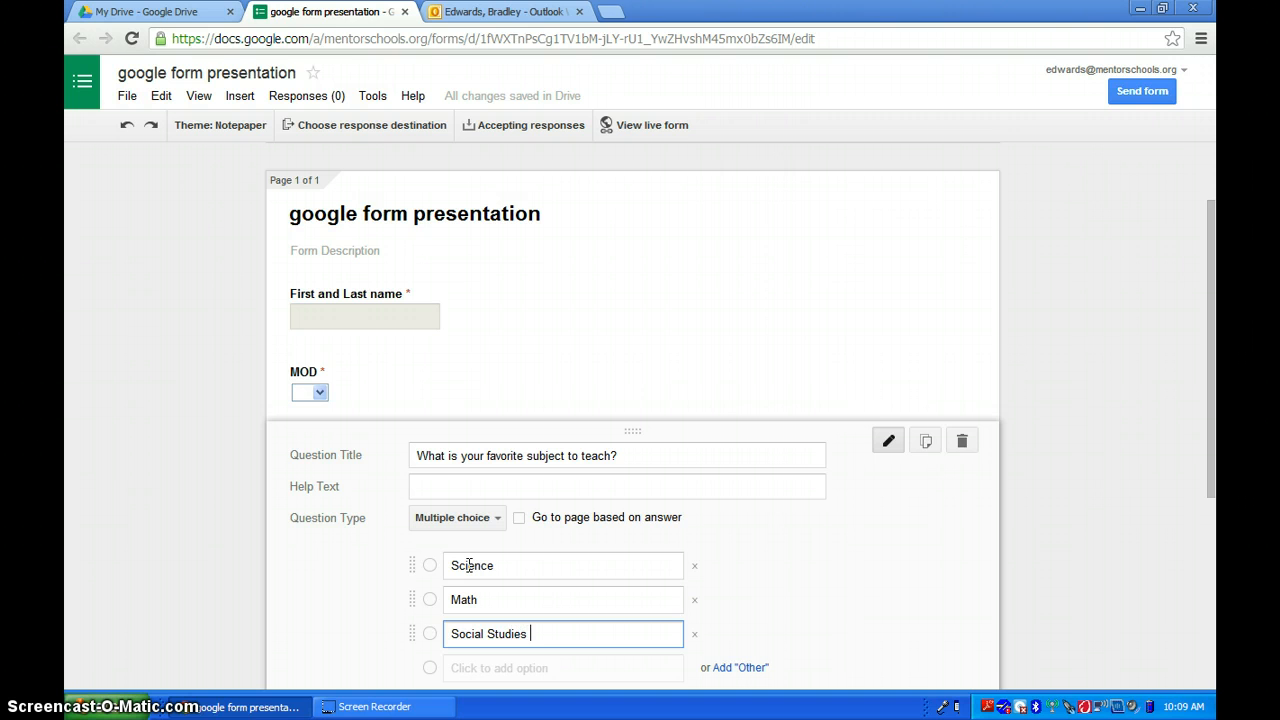
pyautogui.press('Return')
pyautogui.write('En')
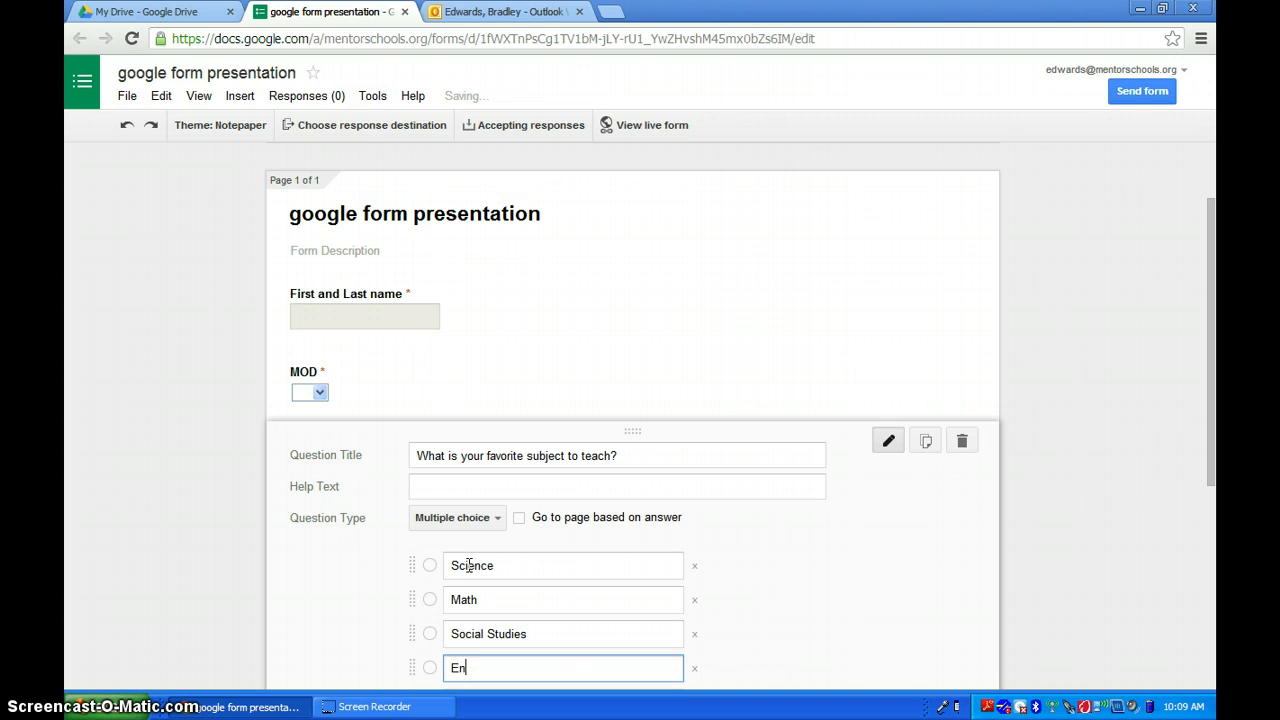
pyautogui.write('glish')
pyautogui.scroll(-4, 476, 545)
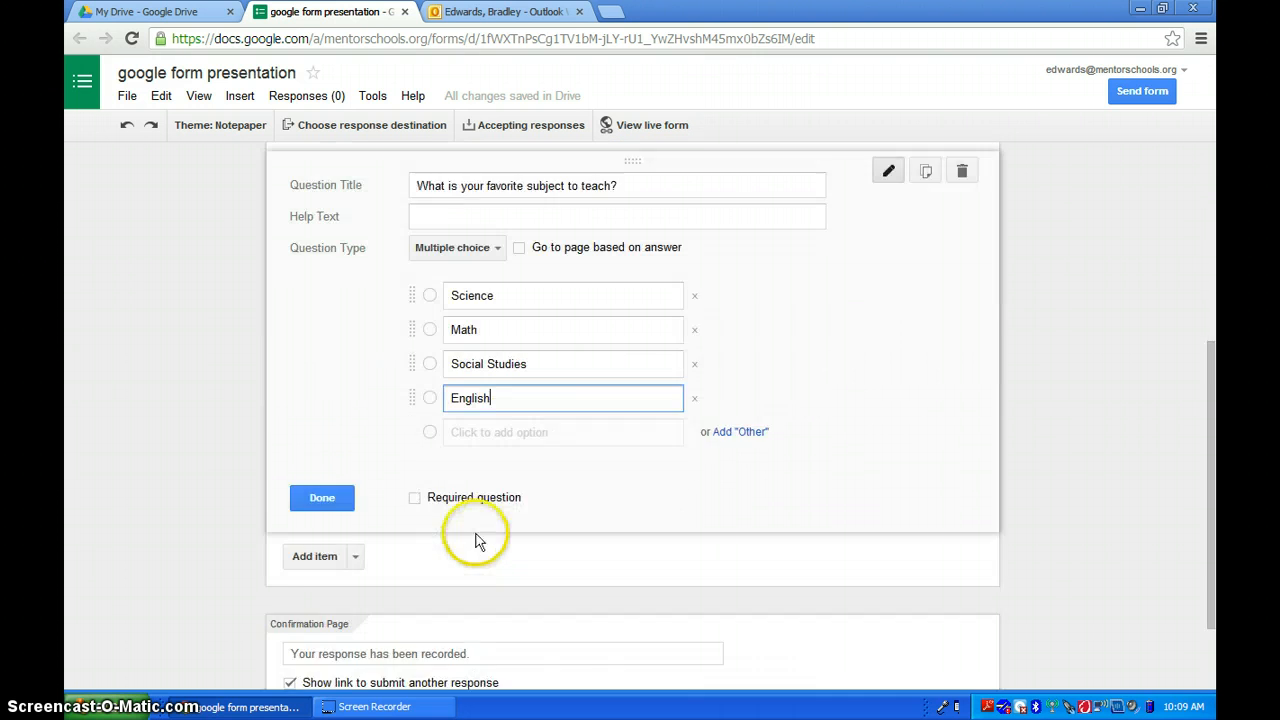
pyautogui.click(415, 408)
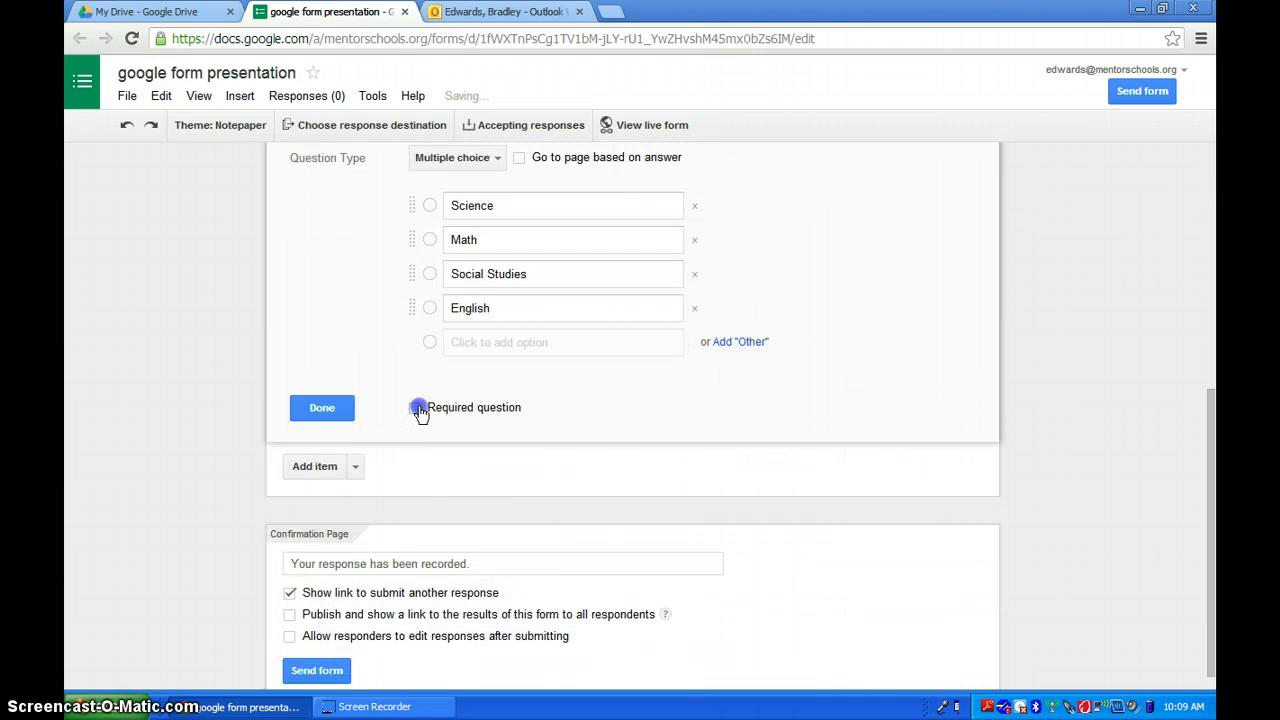
pyautogui.click(322, 408)
pyautogui.scroll(1, 800, 384)
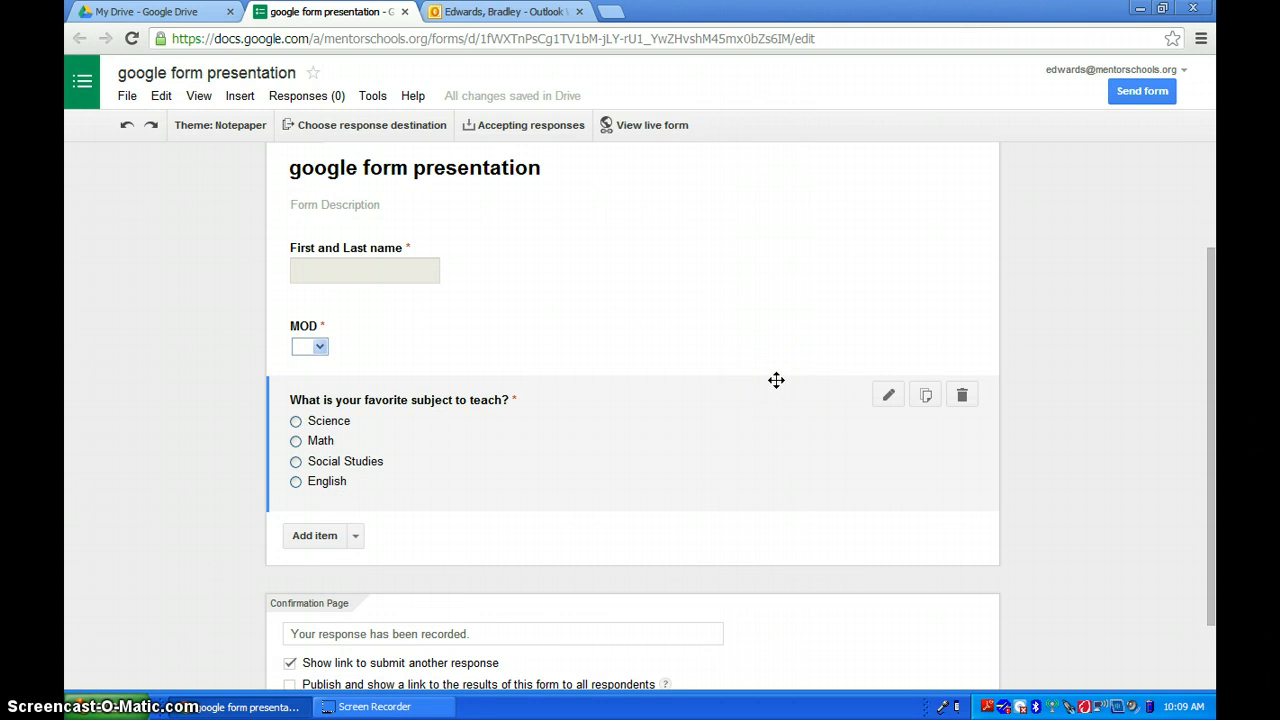
pyautogui.click(356, 537)
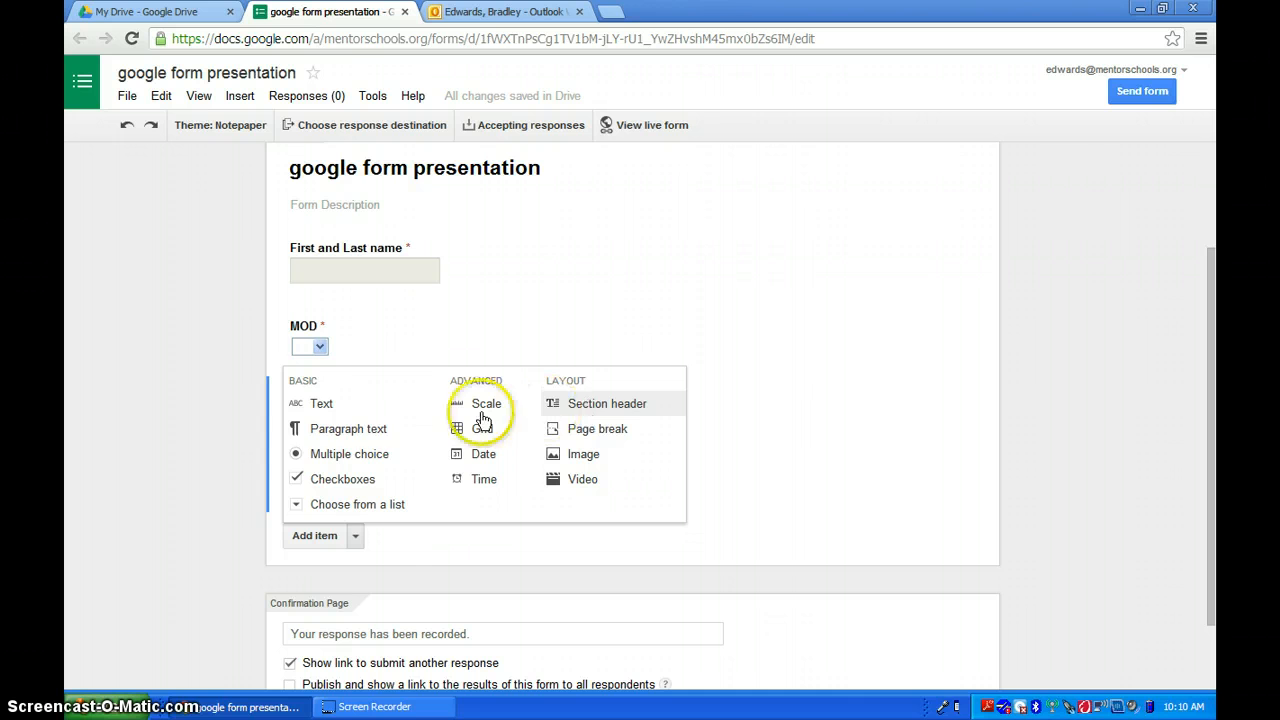
pyautogui.click(378, 553)
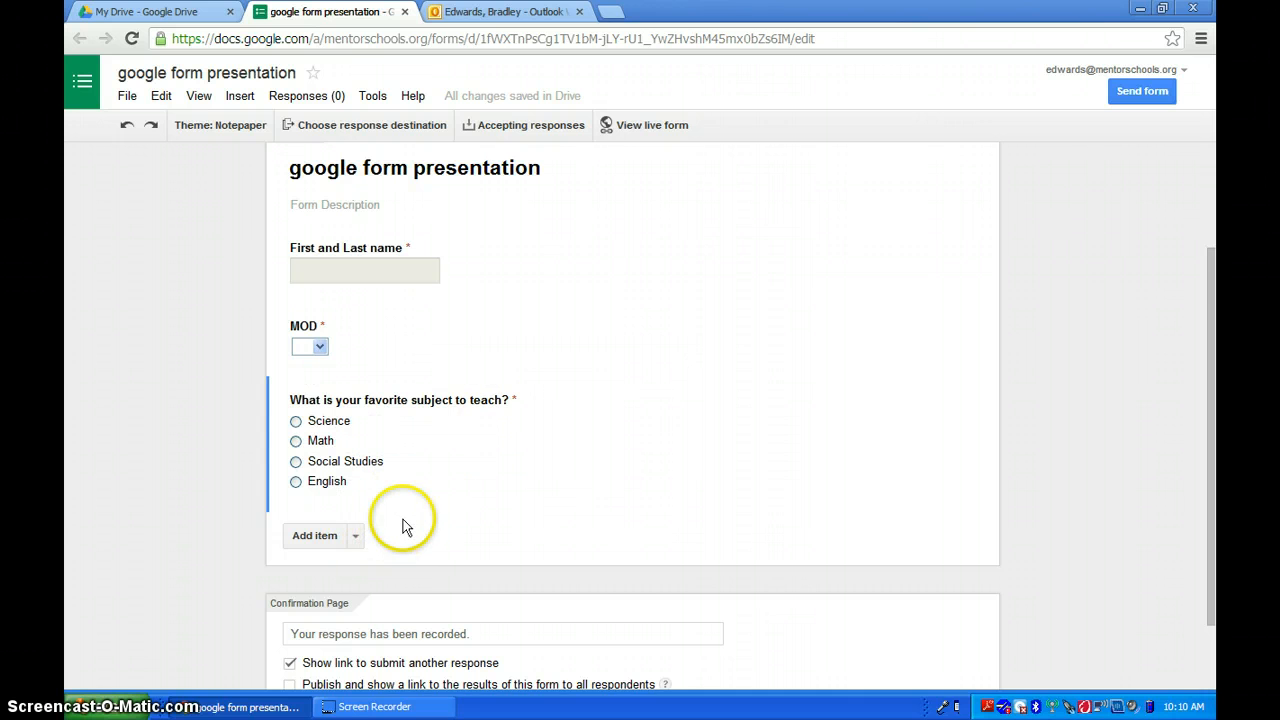
pyautogui.scroll(-2, 409, 520)
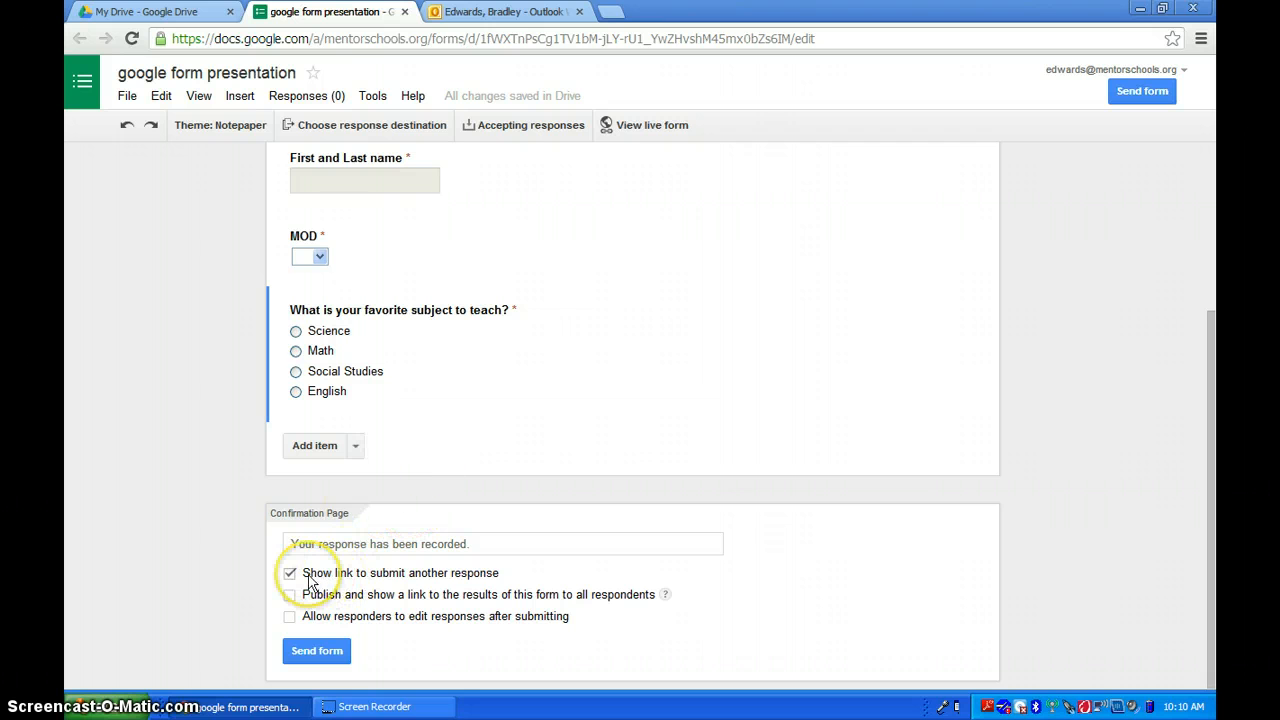
# - Send the form by e-mail to a colleague from the school directory and create a new response spreadsheet
pyautogui.click(310, 651)
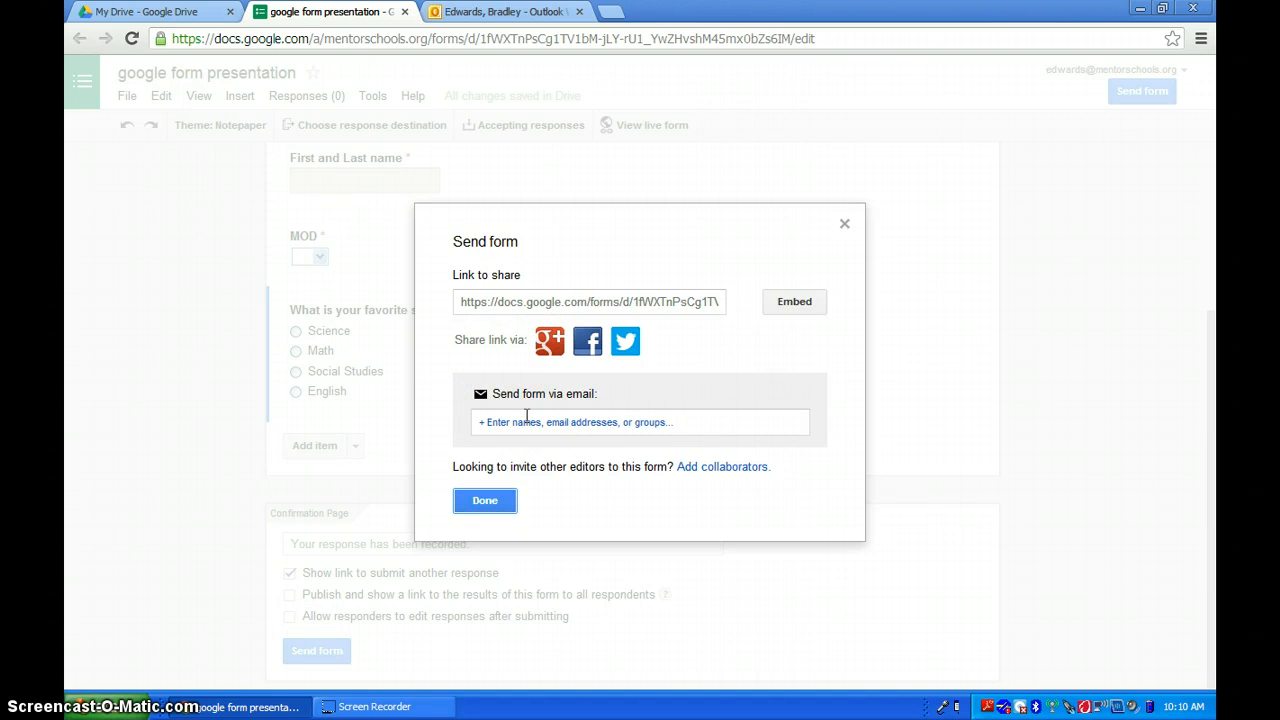
pyautogui.click(562, 422)
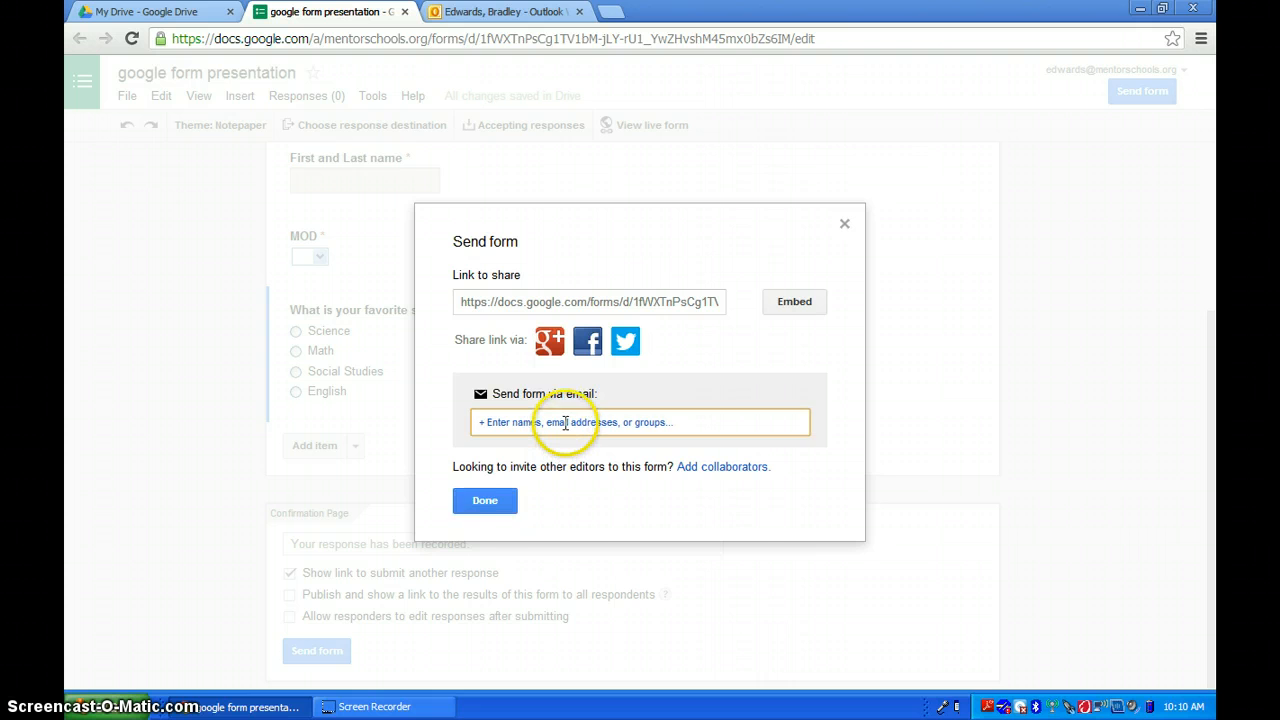
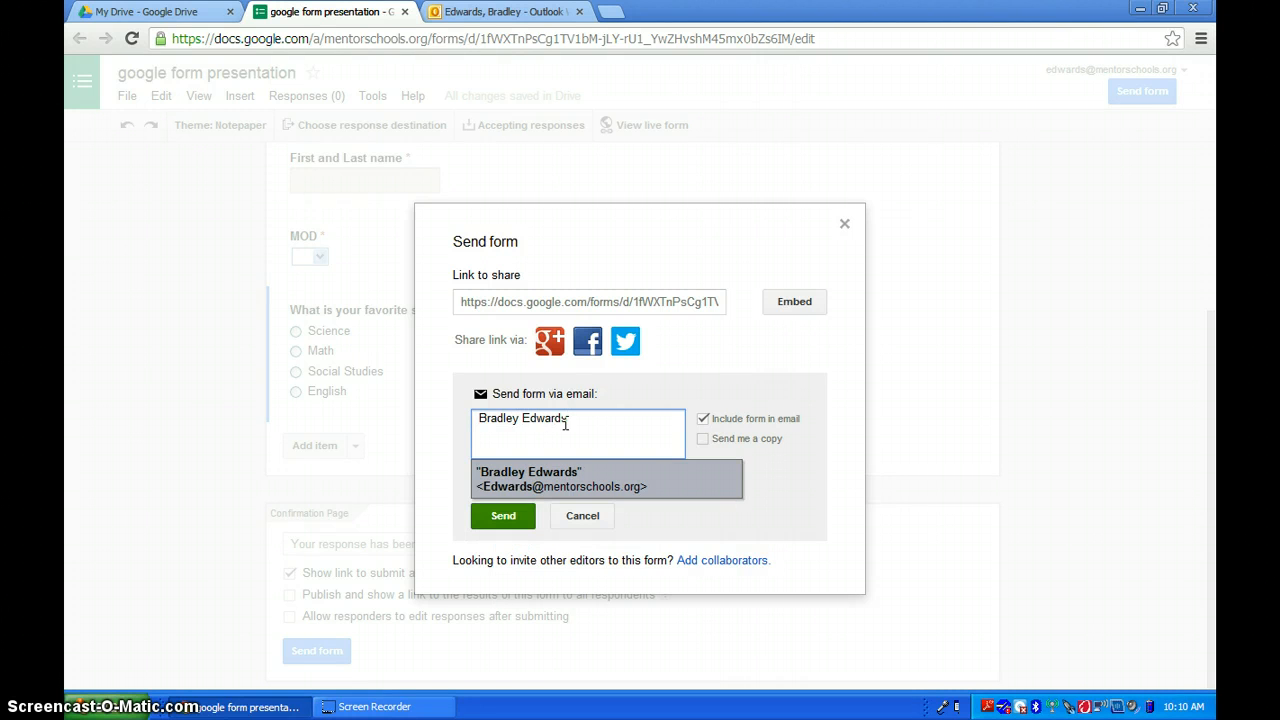
pyautogui.press('Return')
pyautogui.click(548, 457)
pyautogui.click(503, 516)
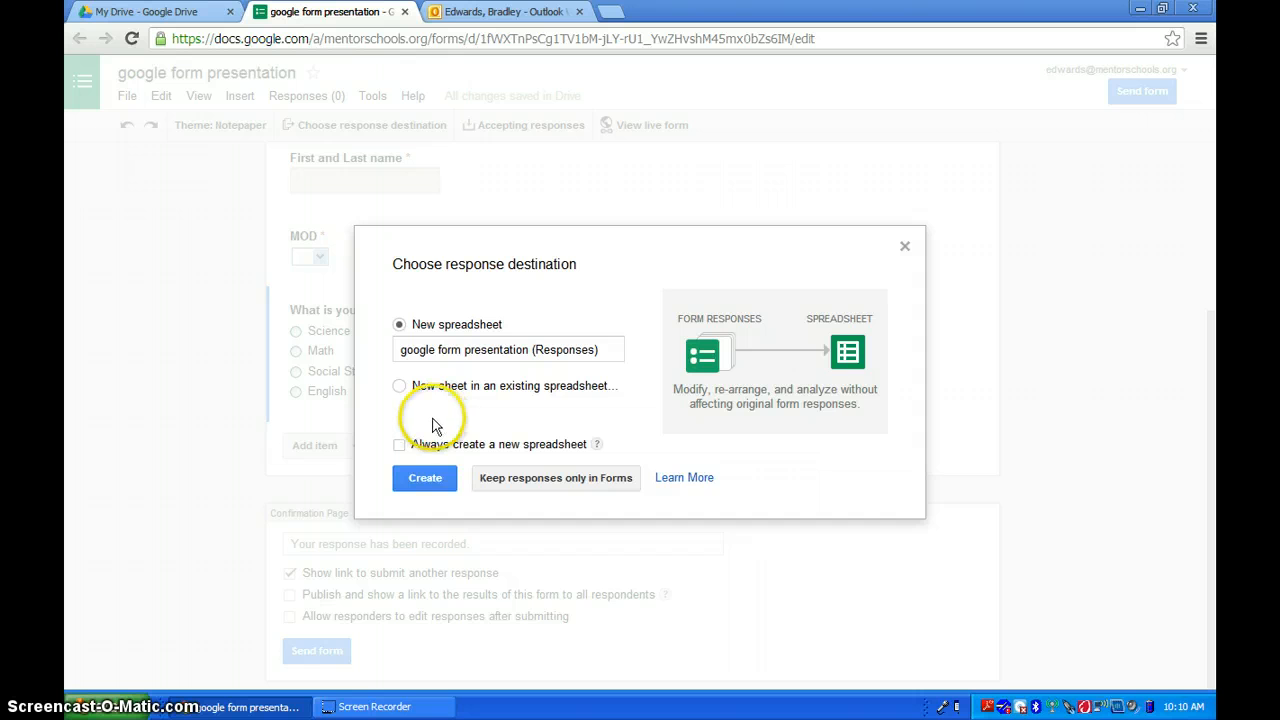
pyautogui.click(424, 477)
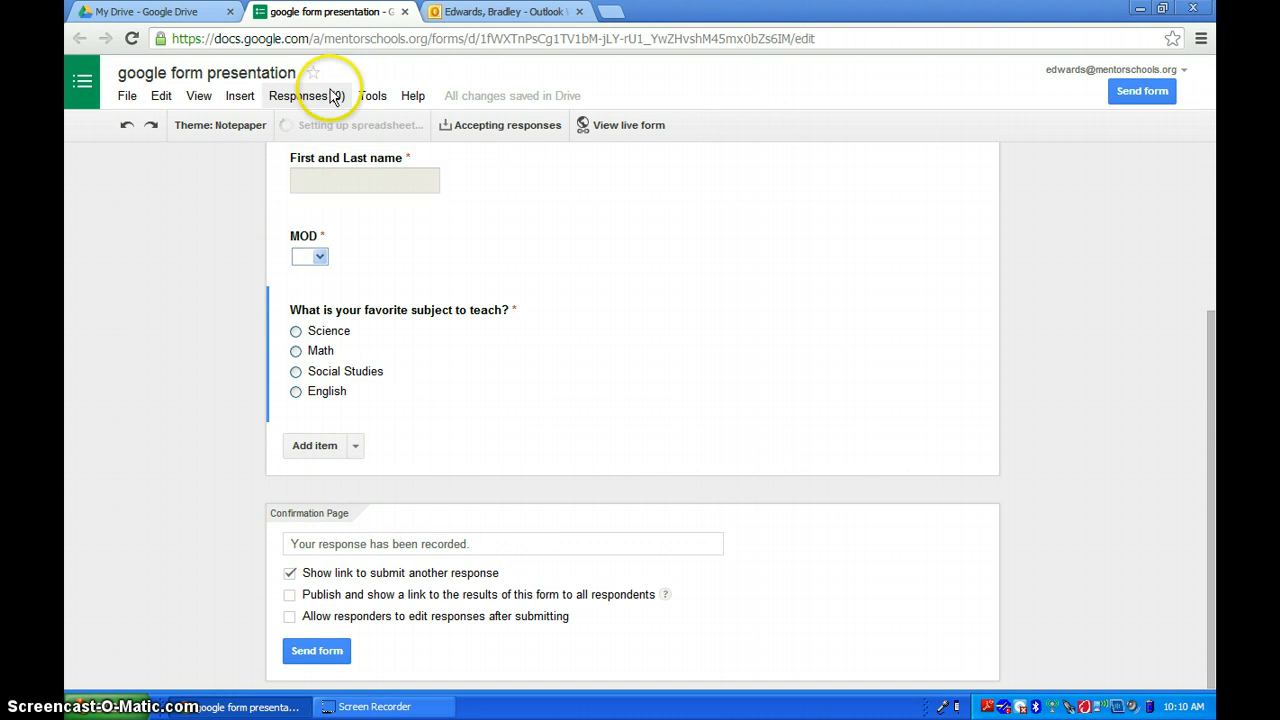
# - Switch to the webmail tab, open the 'google form presentation' e-mail and follow its form link
pyautogui.click(478, 14)
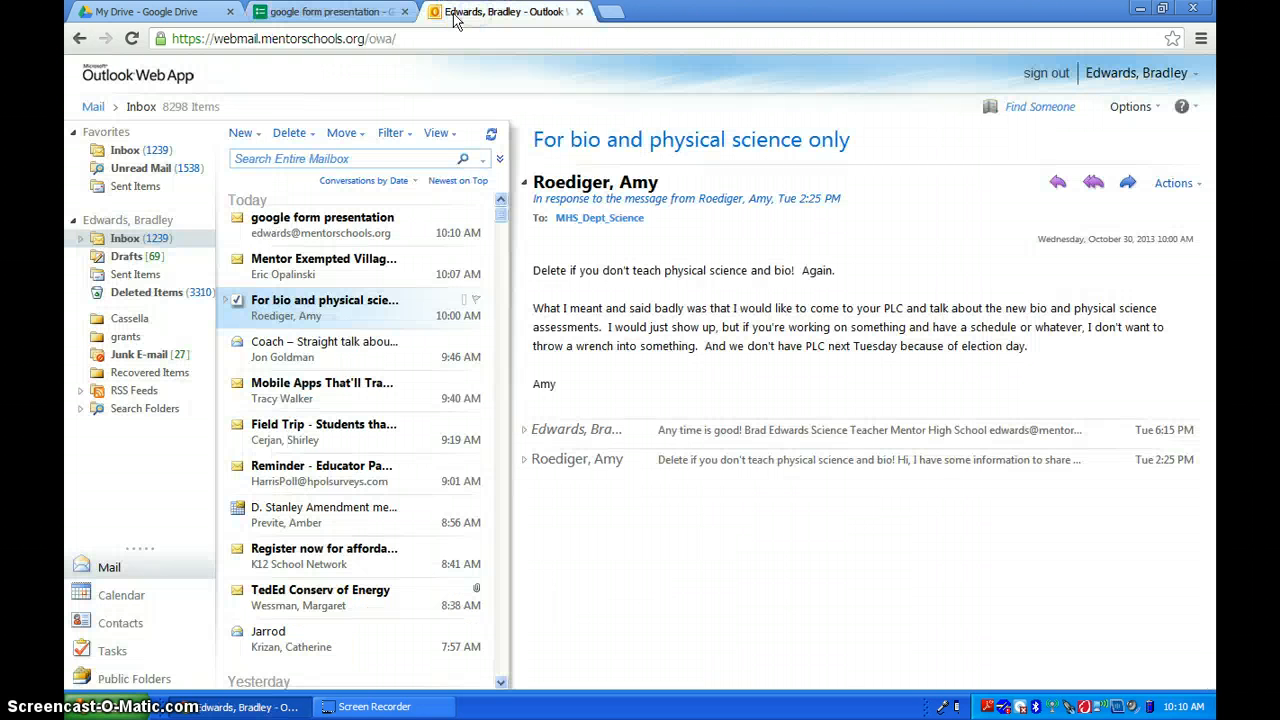
pyautogui.click(342, 222)
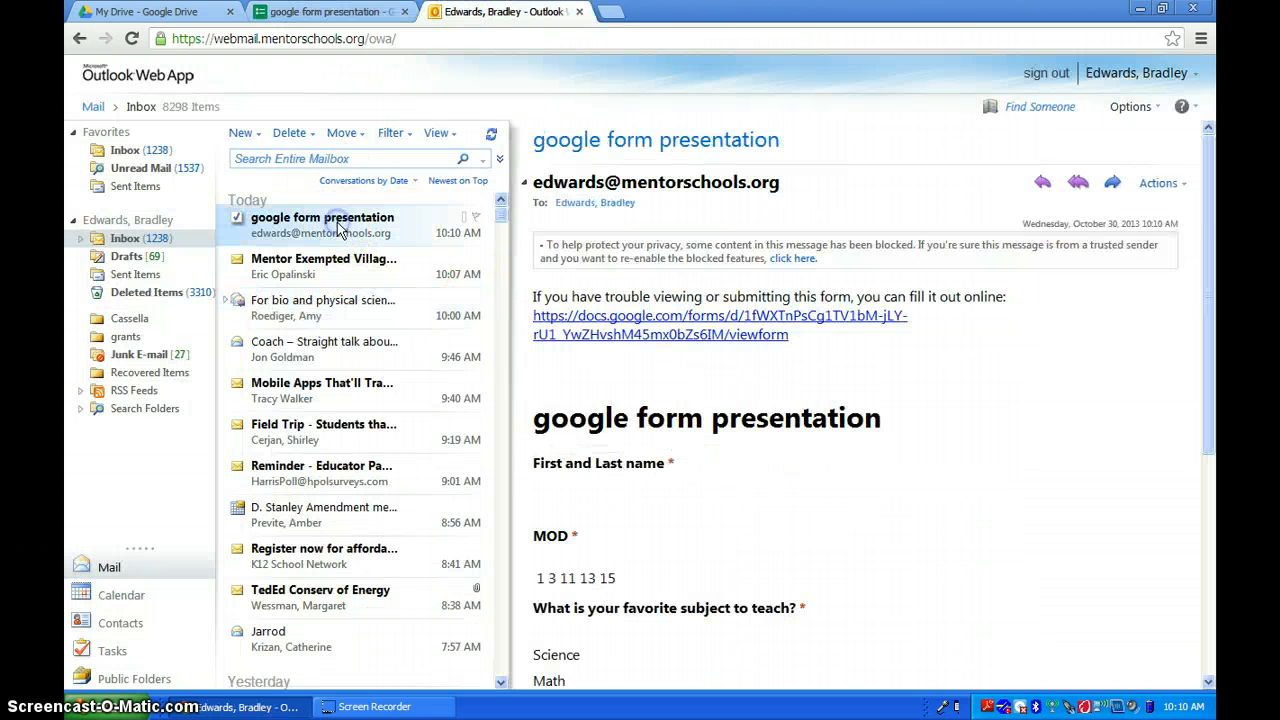
pyautogui.click(676, 320)
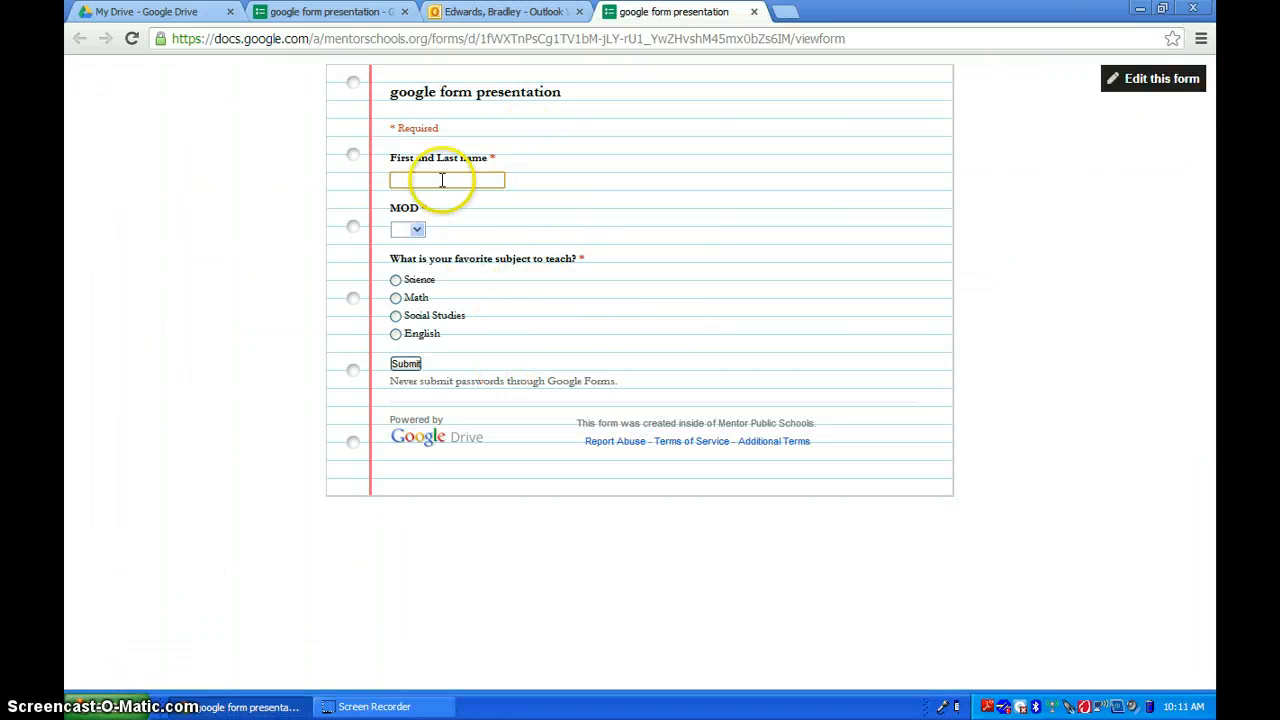
# - Fill in the live form with a first name, MOD 1 and Science, and submit the response
pyautogui.click(438, 180)
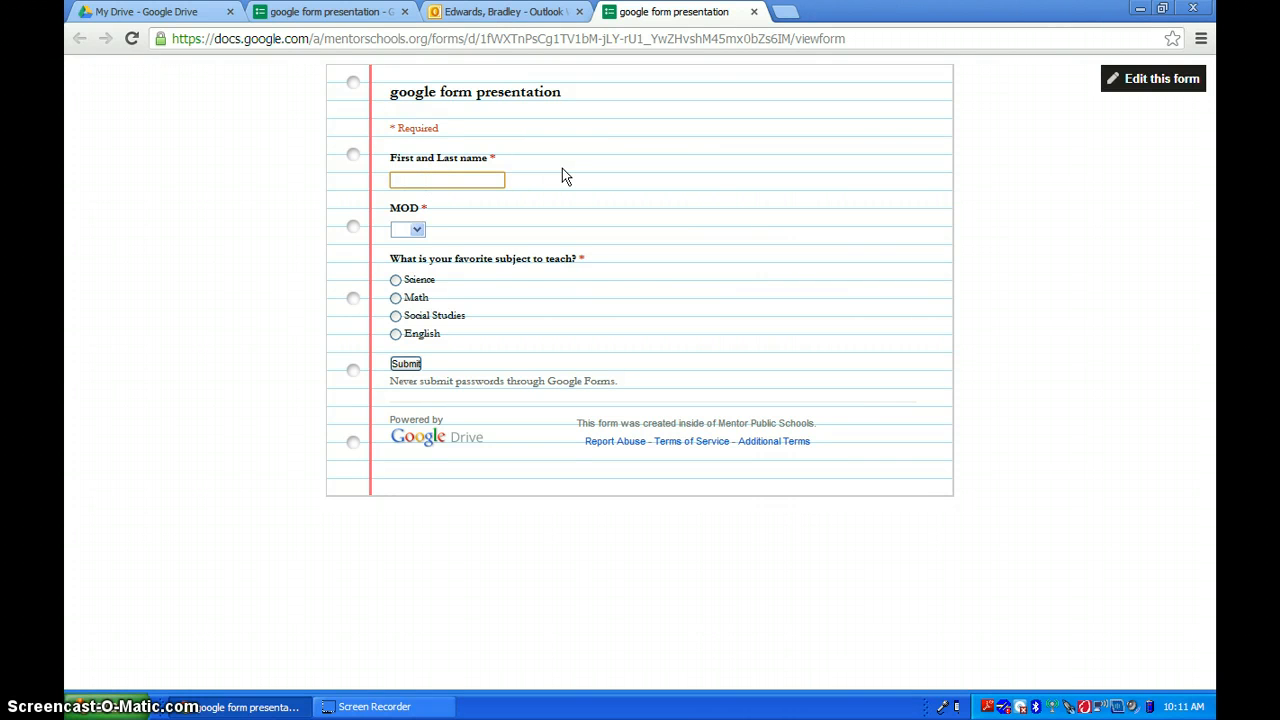
pyautogui.write('Brad')
pyautogui.press('Tab')
pyautogui.press('Tab')
pyautogui.press('Down')
pyautogui.press('Up')
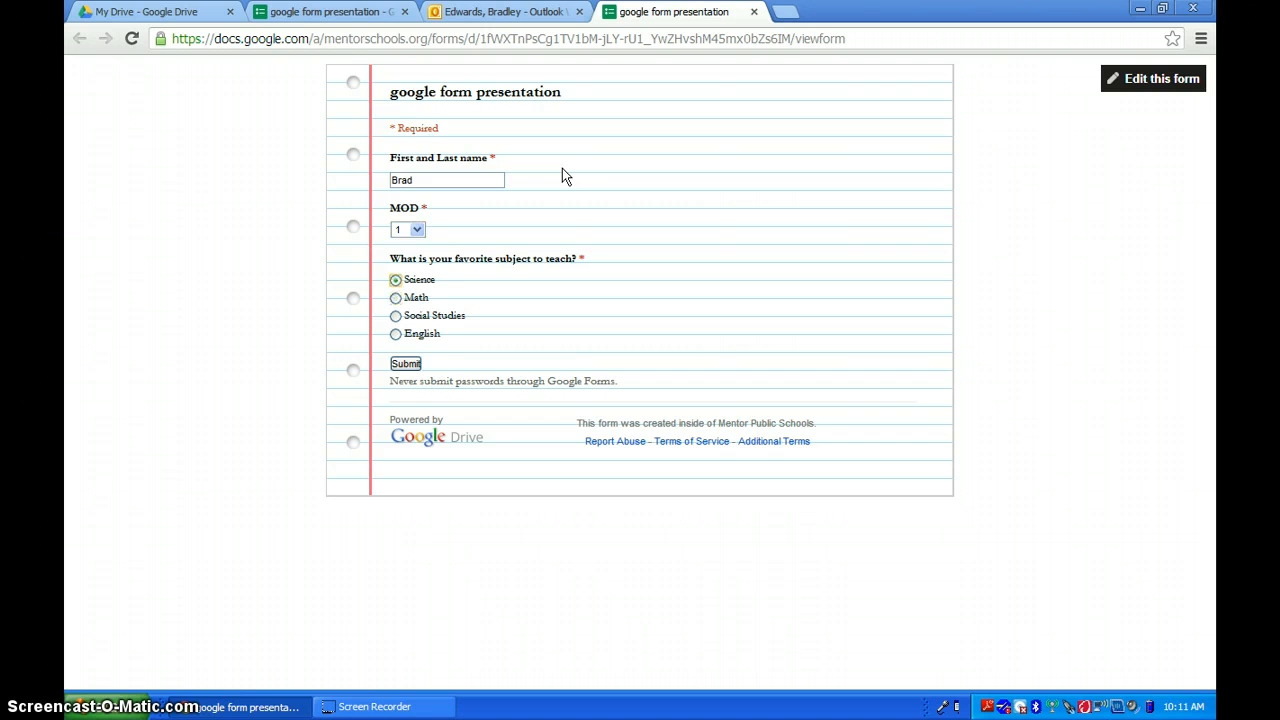
pyautogui.click(406, 365)
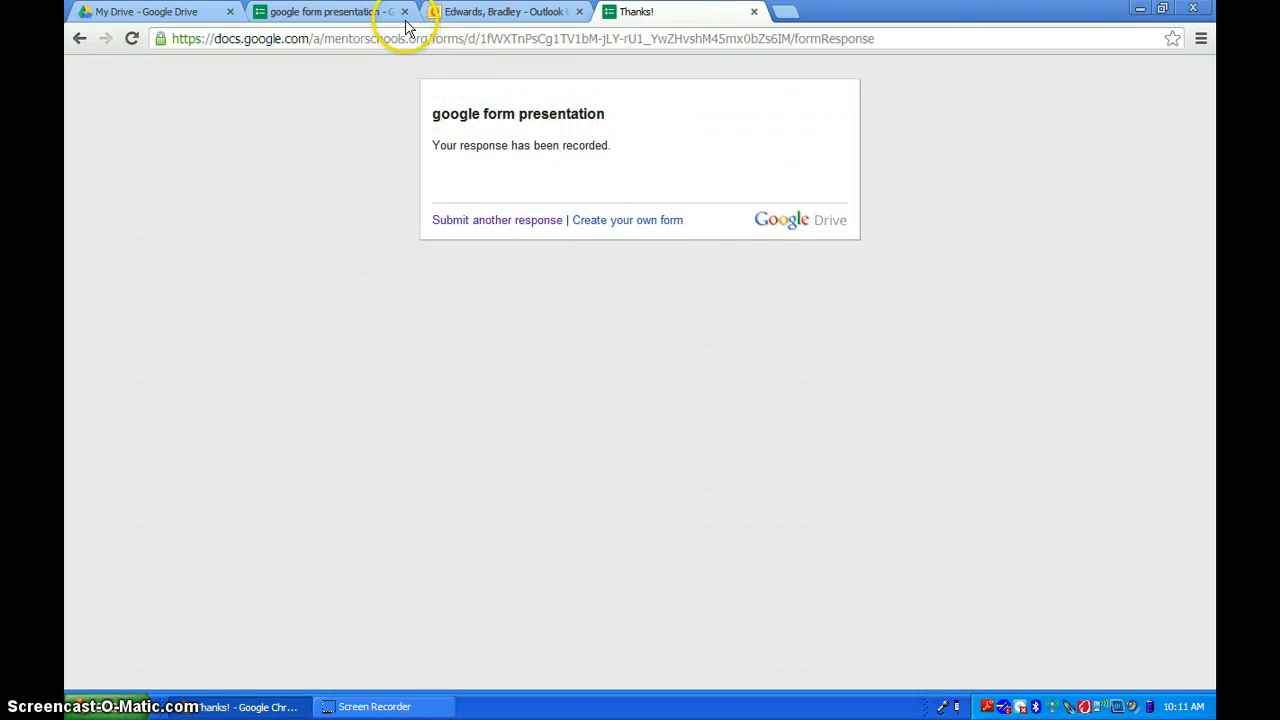
# - Close the form editor tab and open the 'google form presentation (Responses)' spreadsheet from My Drive
pyautogui.click(370, 13)
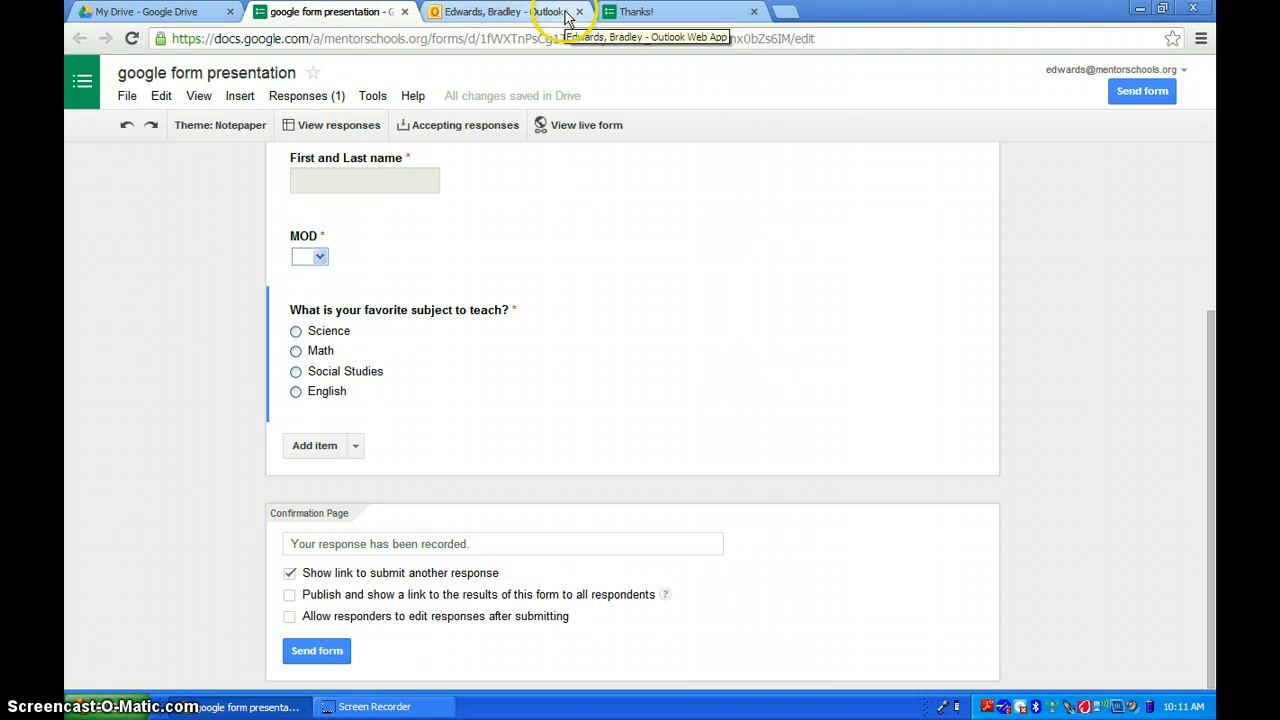
pyautogui.click(404, 12)
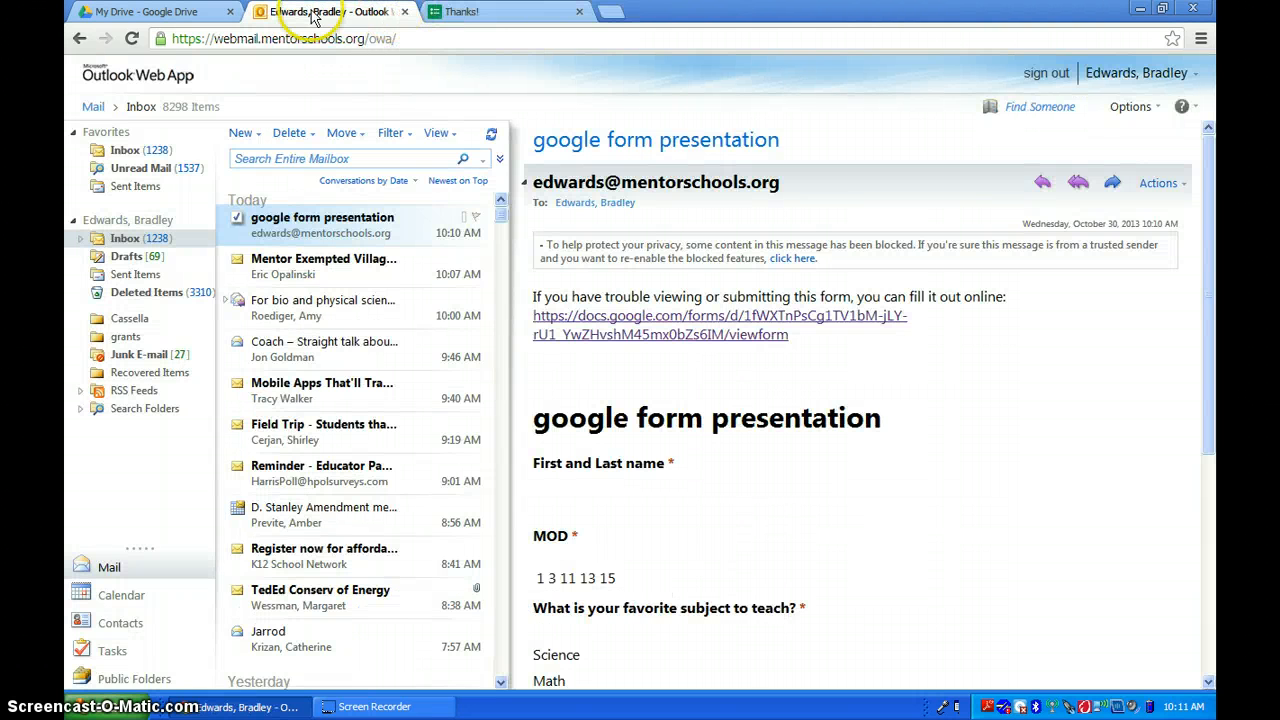
pyautogui.click(147, 11)
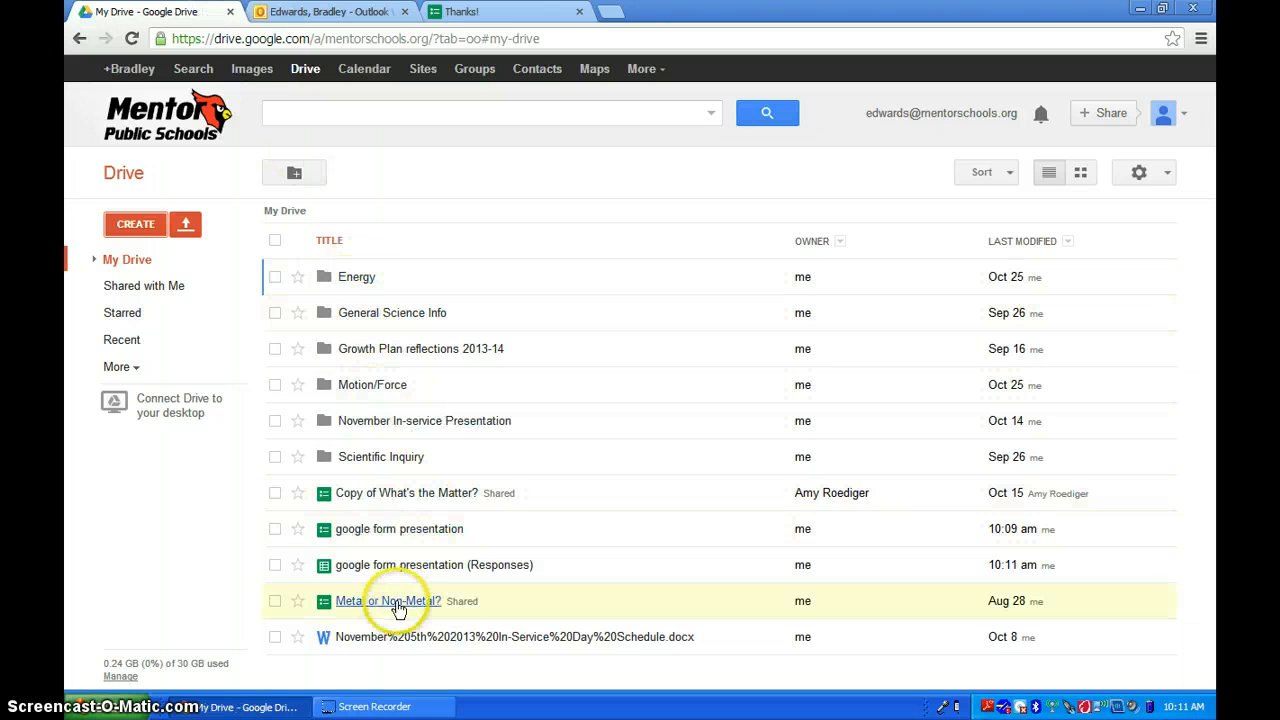
pyautogui.click(412, 566)
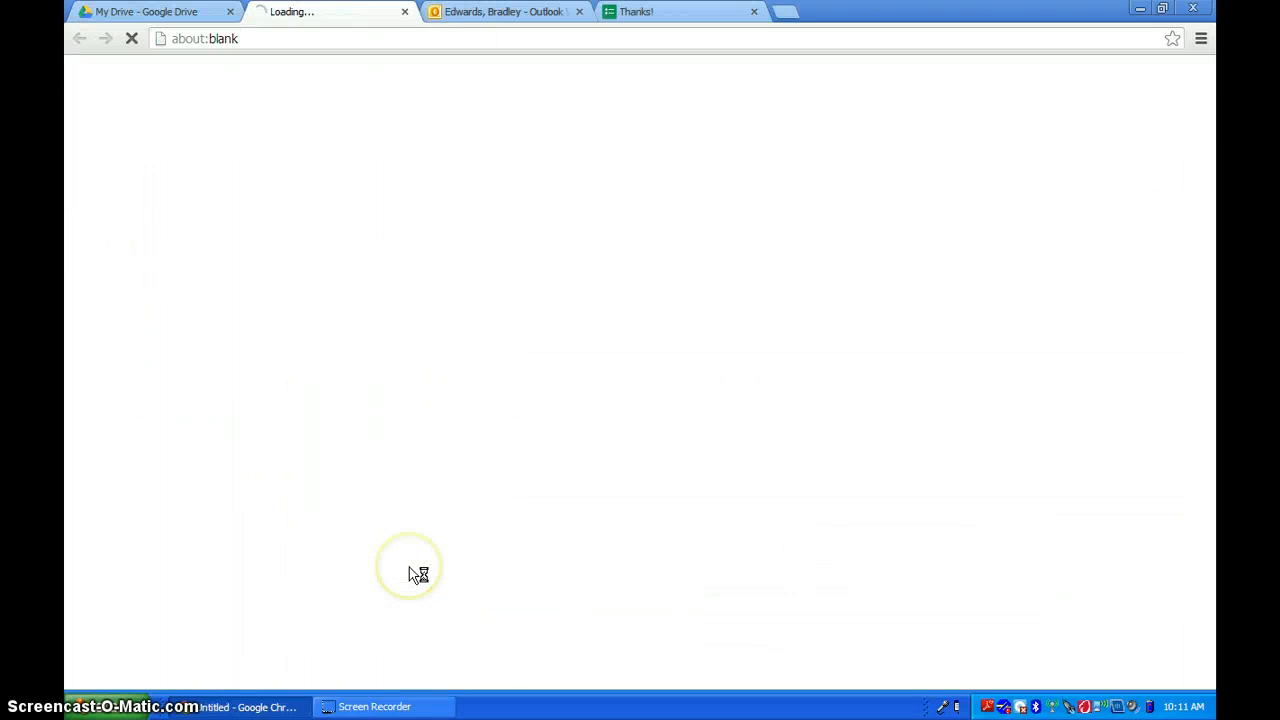